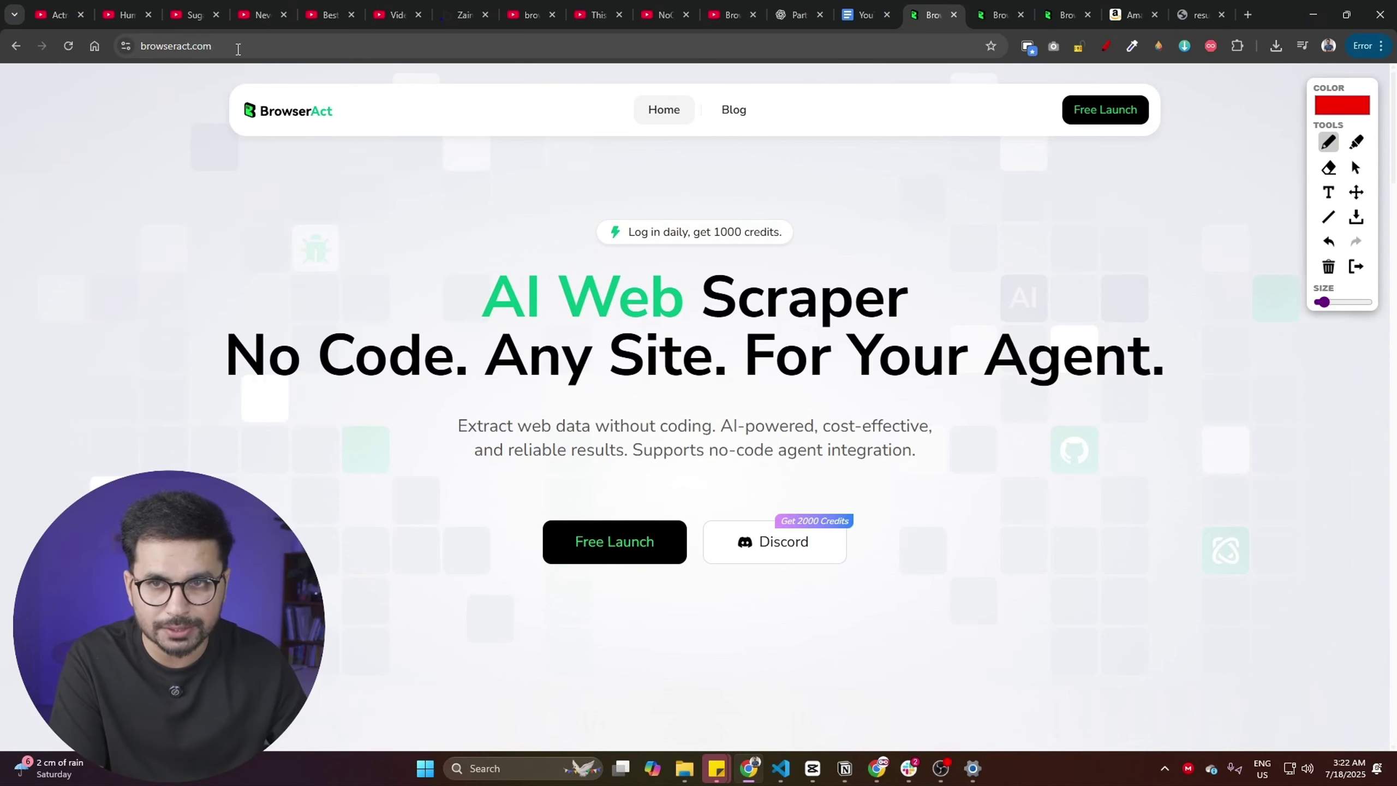
pyautogui.click(238, 50)
pyautogui.moveTo(448, 271); pyautogui.dragTo(449, 280)
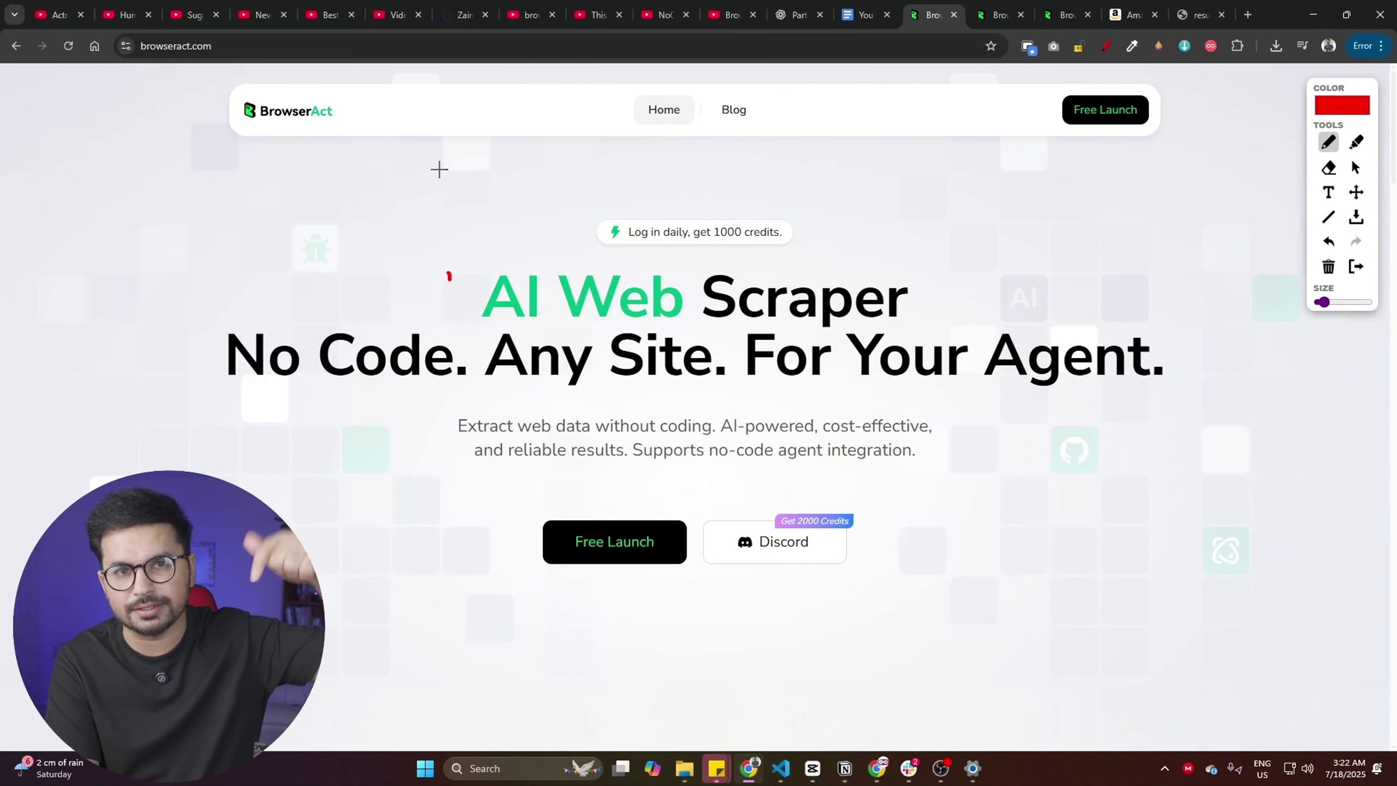
pyautogui.hotkey('ctrl', 'z')
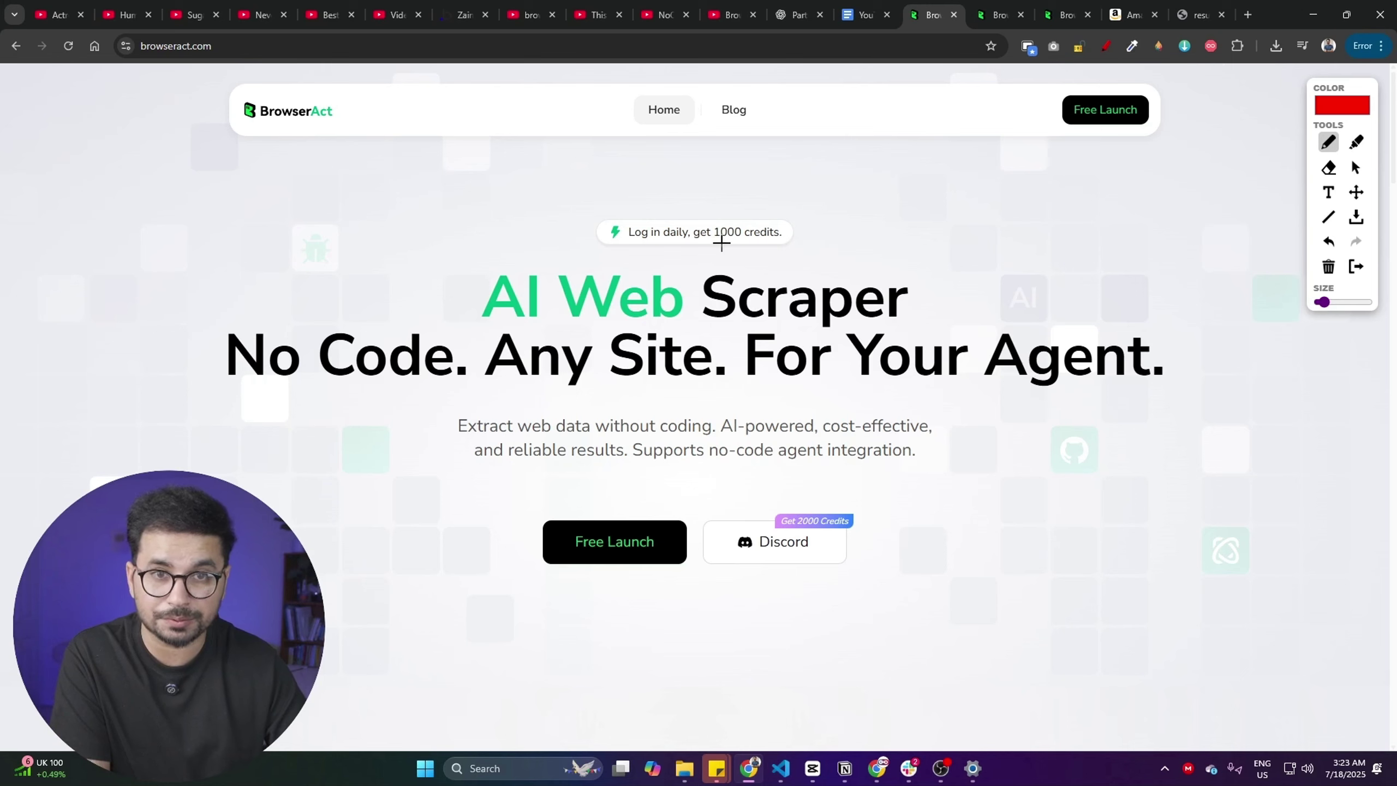
pyautogui.moveTo(721, 242); pyautogui.dragTo(778, 247)
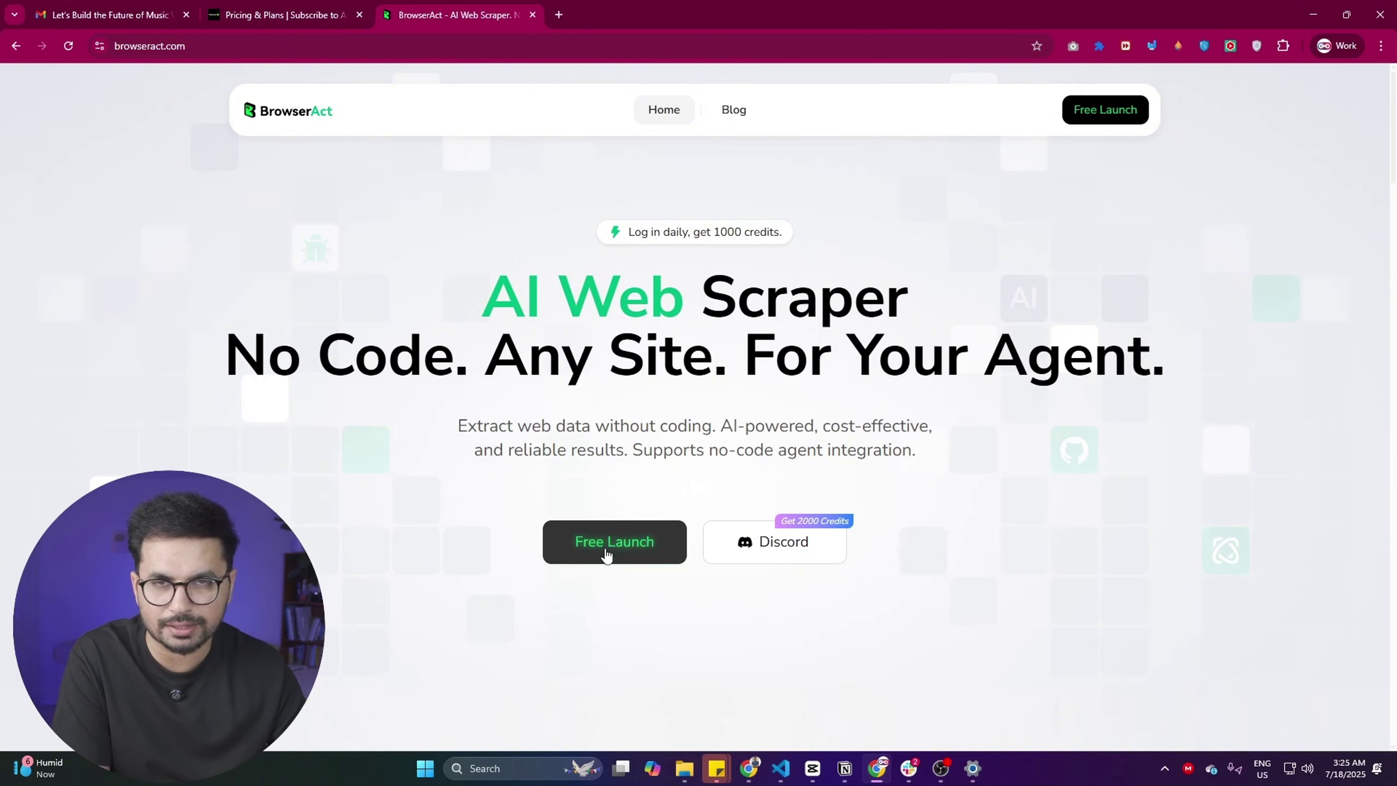
# - Launch the BrowserAct dashboard and create a new agent named Web Scraping Agent, without a description
pyautogui.click(608, 555)
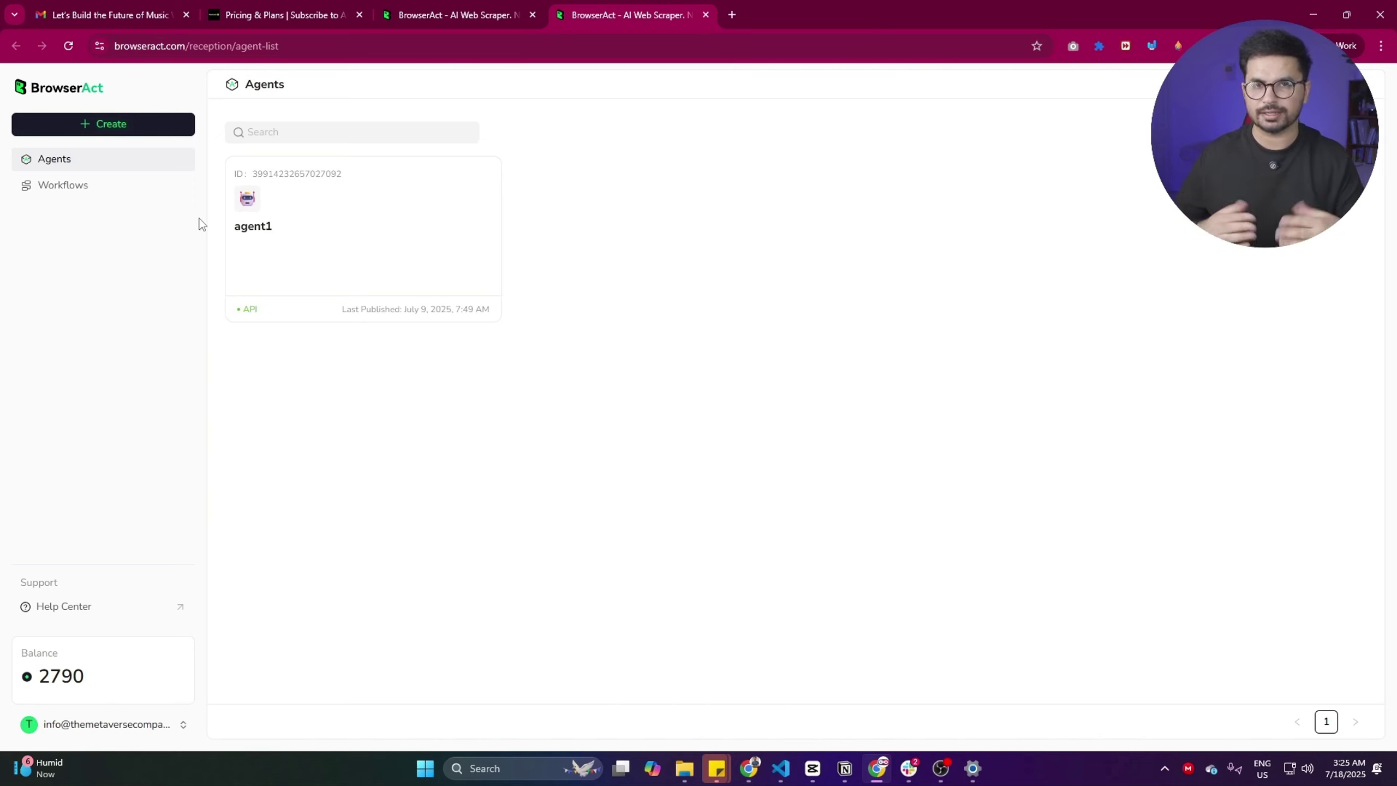
pyautogui.moveTo(245, 198)
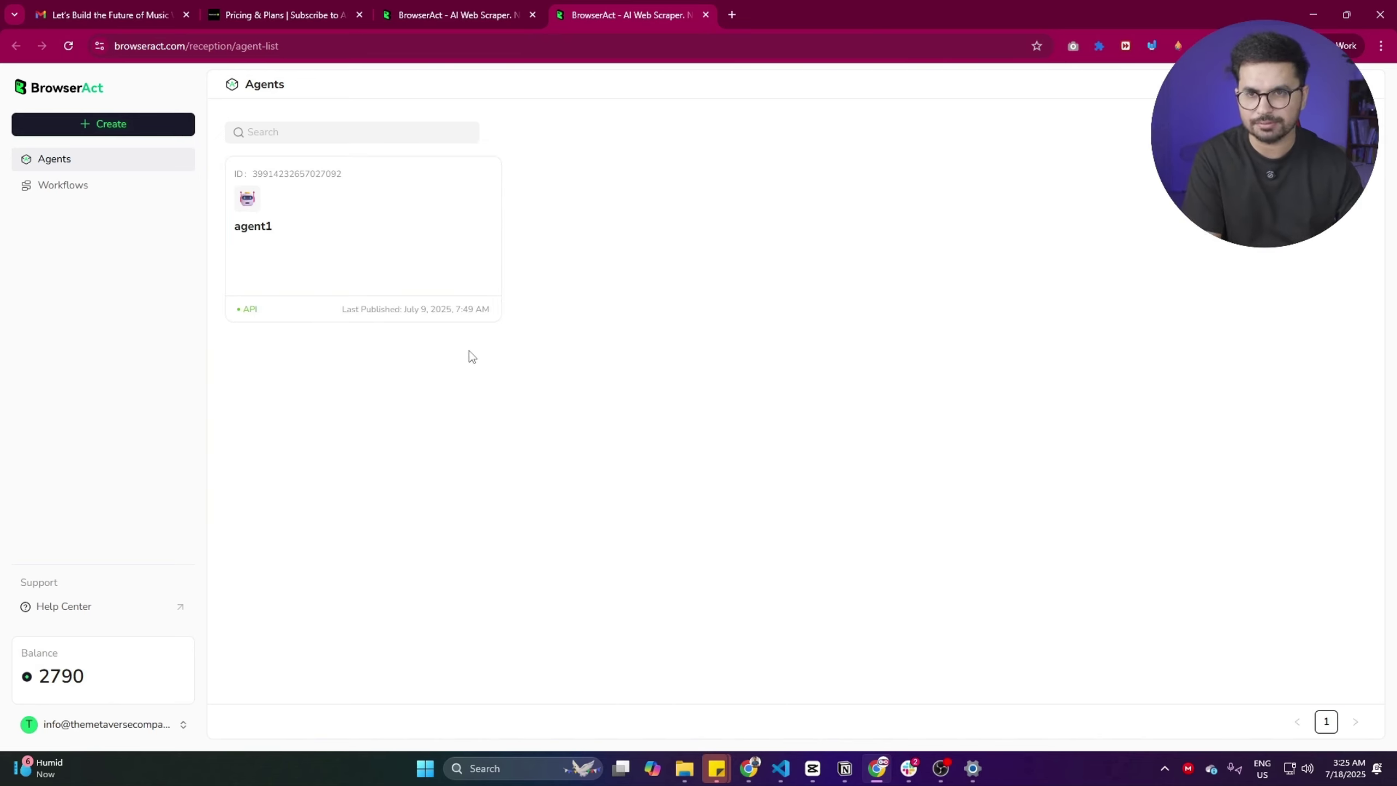
pyautogui.click(99, 129)
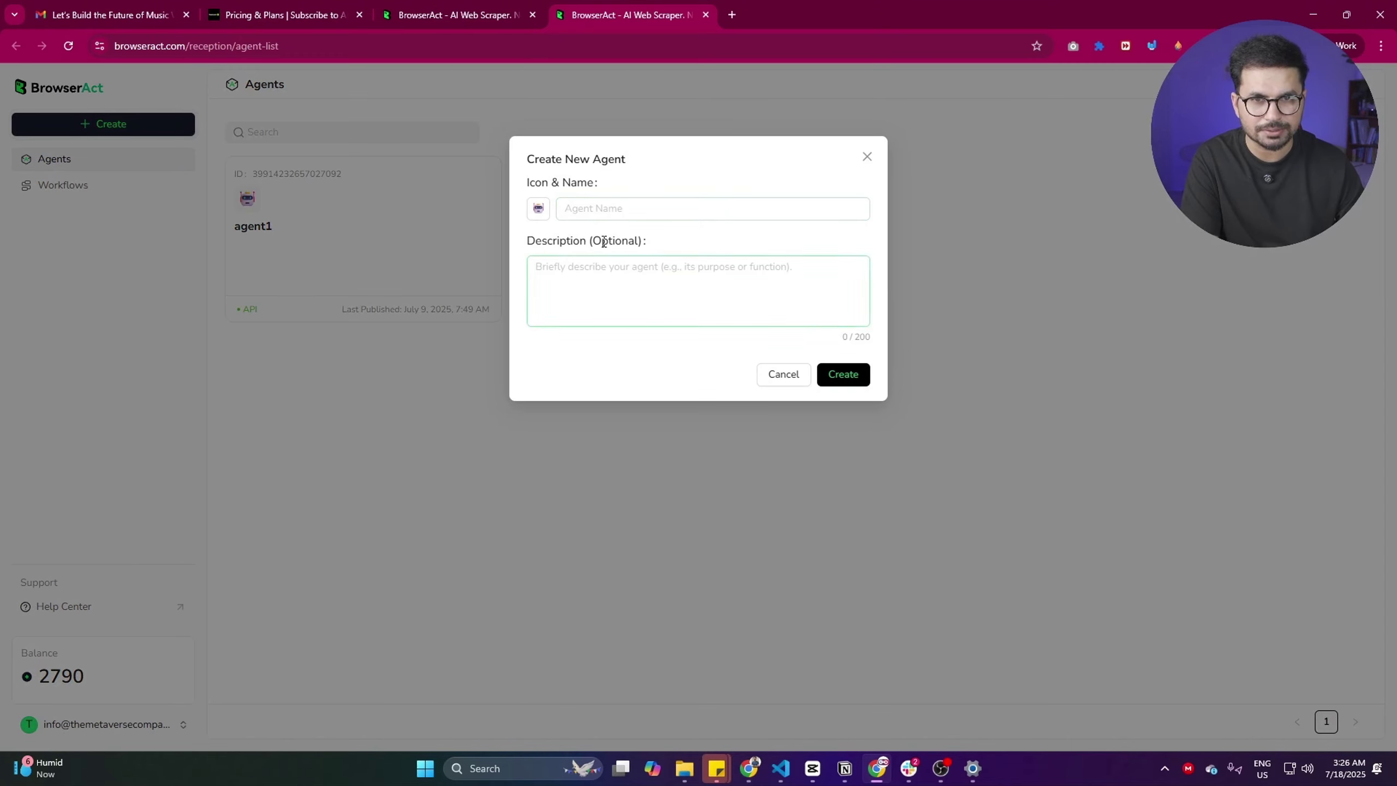
pyautogui.click(617, 206)
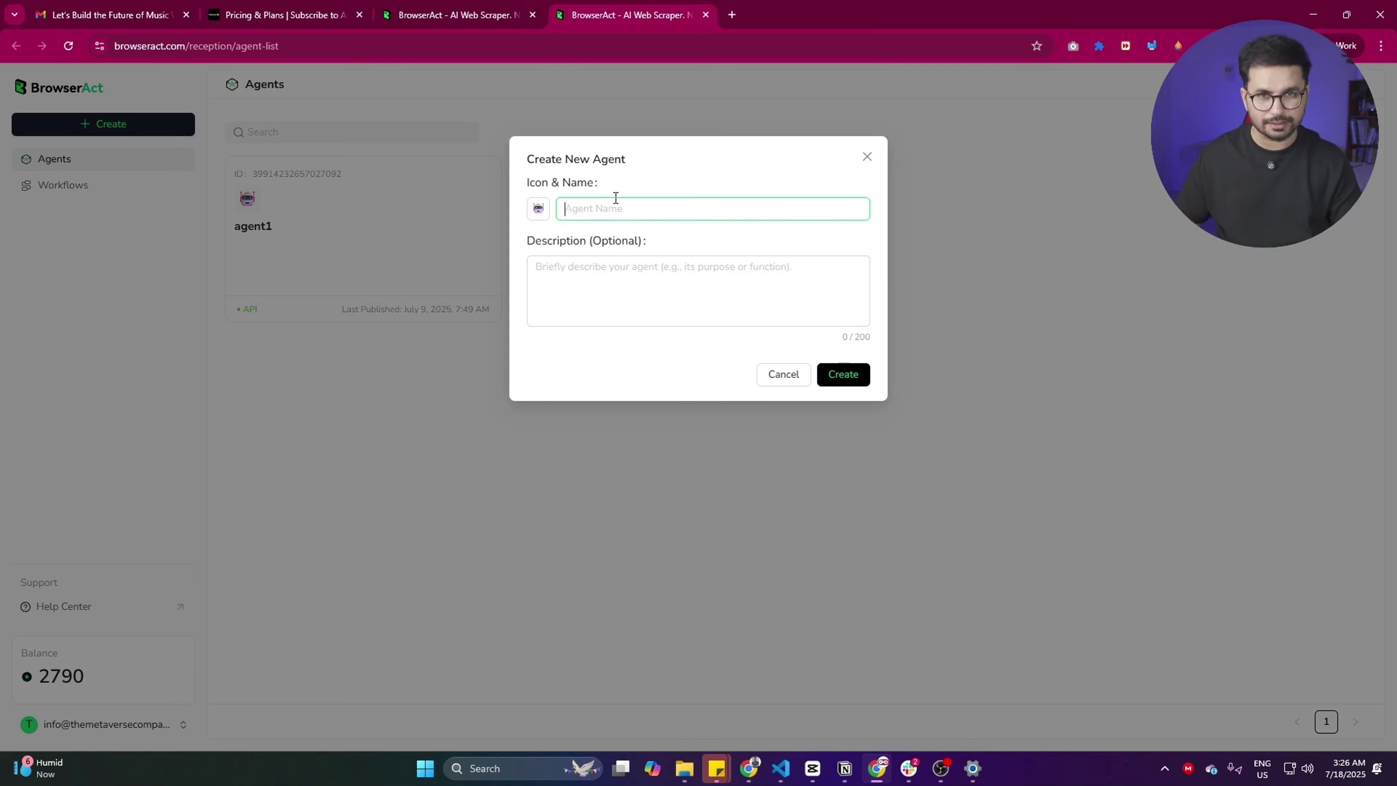
pyautogui.write('Web Scraping Agent')
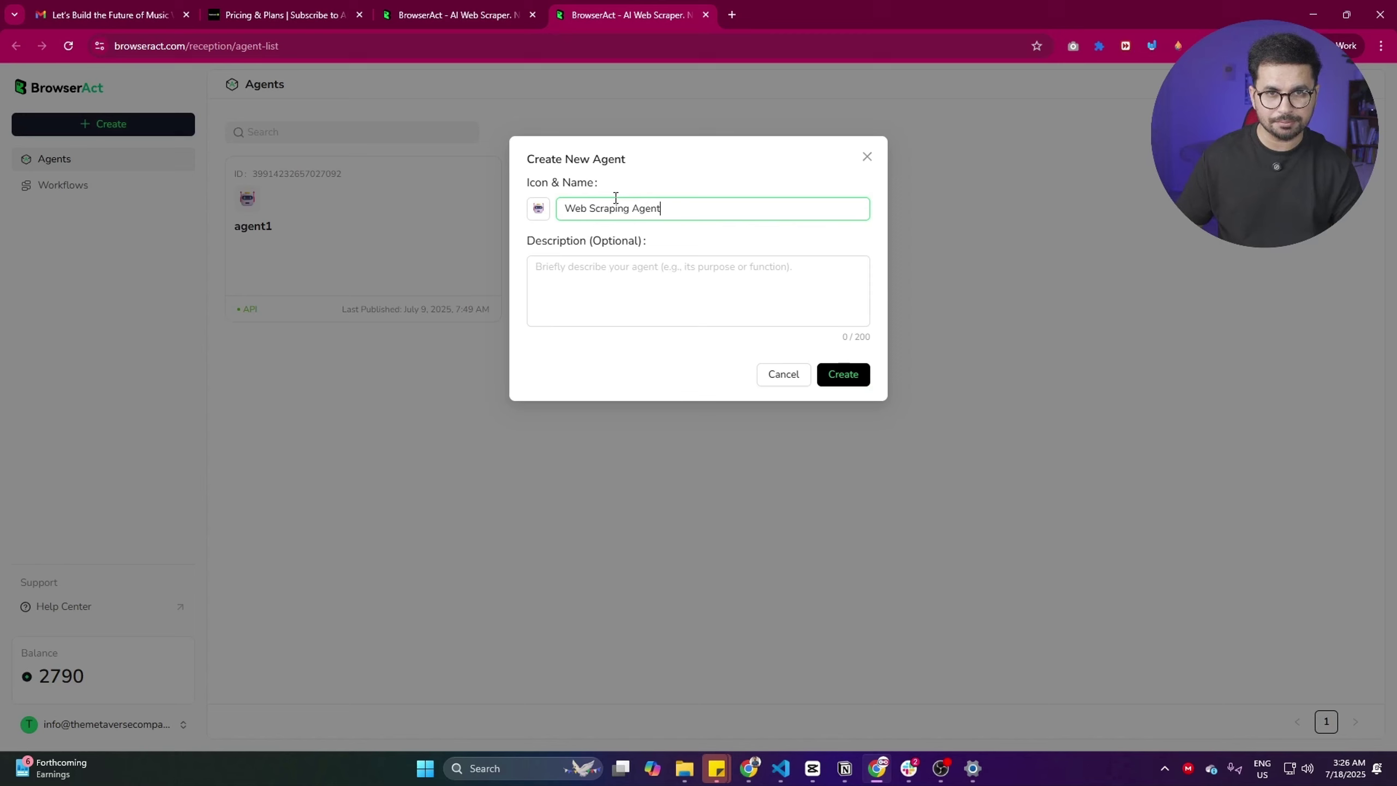
pyautogui.click(611, 274)
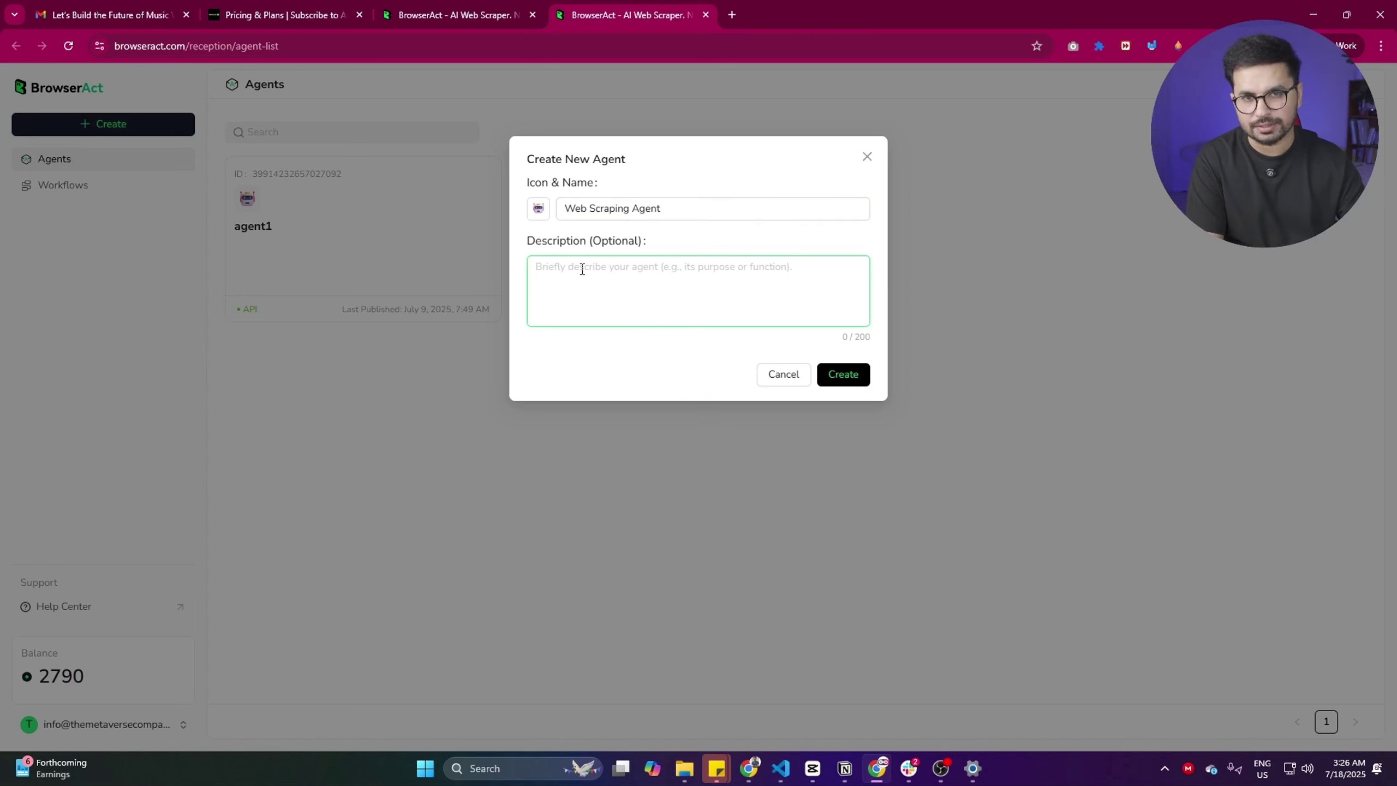
pyautogui.click(854, 383)
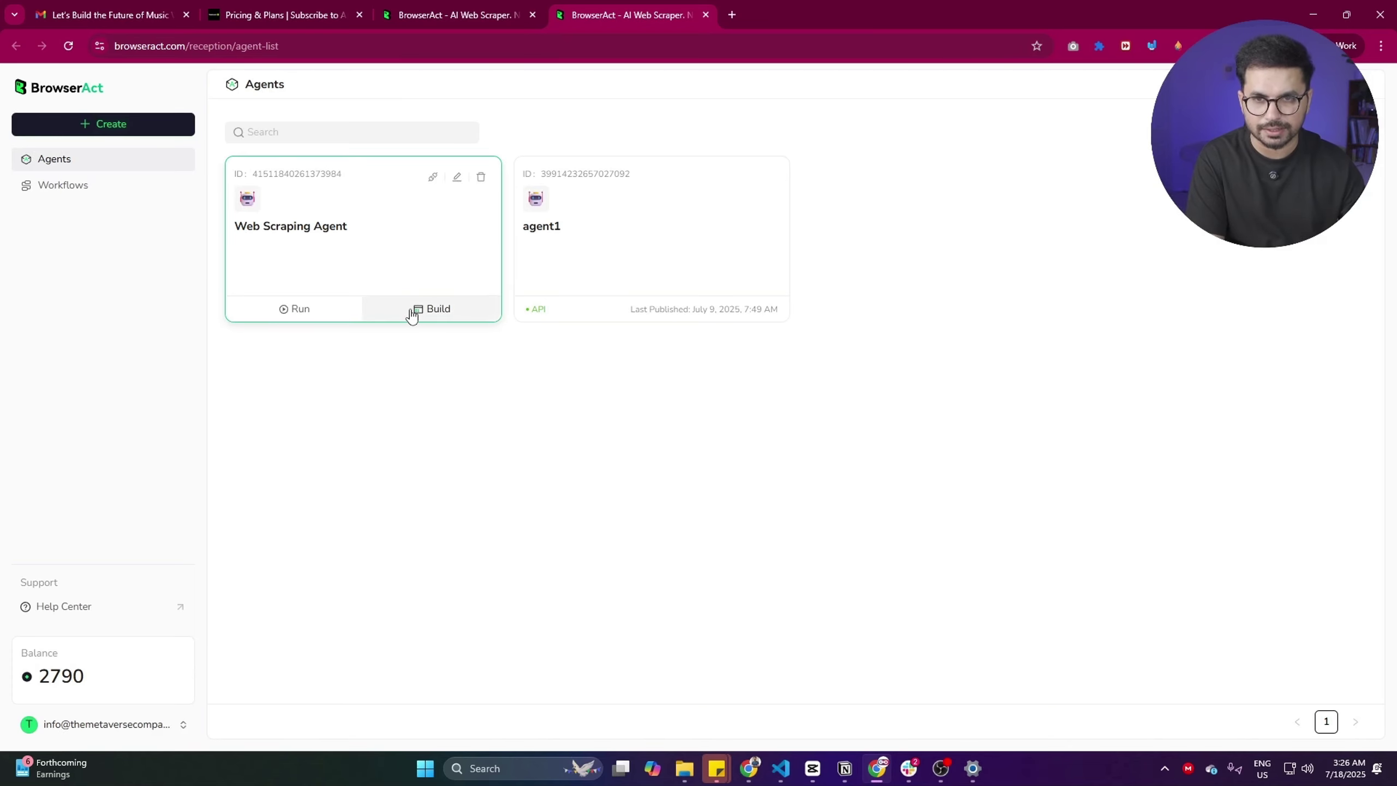
# - Open Web Scraping Agent in run mode, and open Y Combinator's Startup Directory in a separate browser tab
pyautogui.click(295, 309)
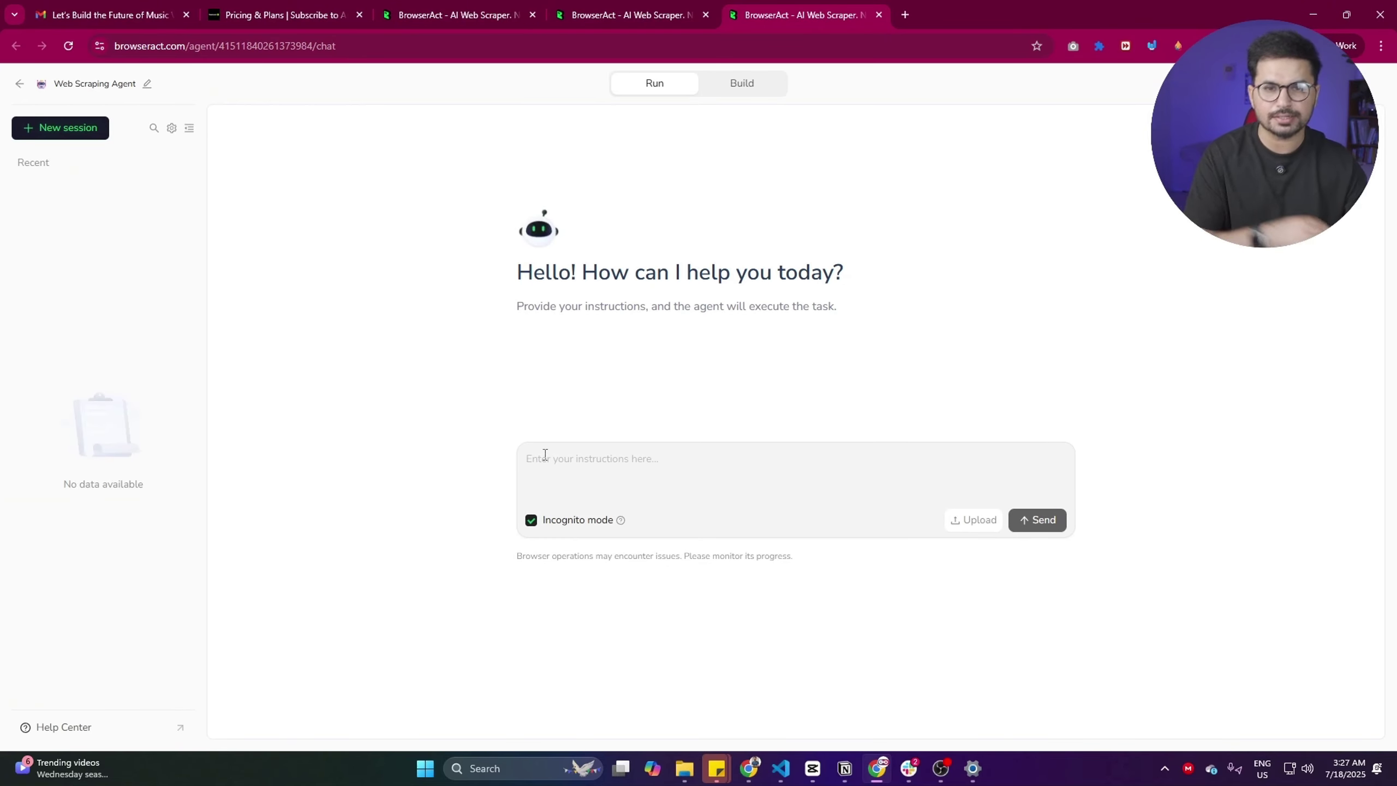
pyautogui.click(907, 12)
pyautogui.write('Y com')
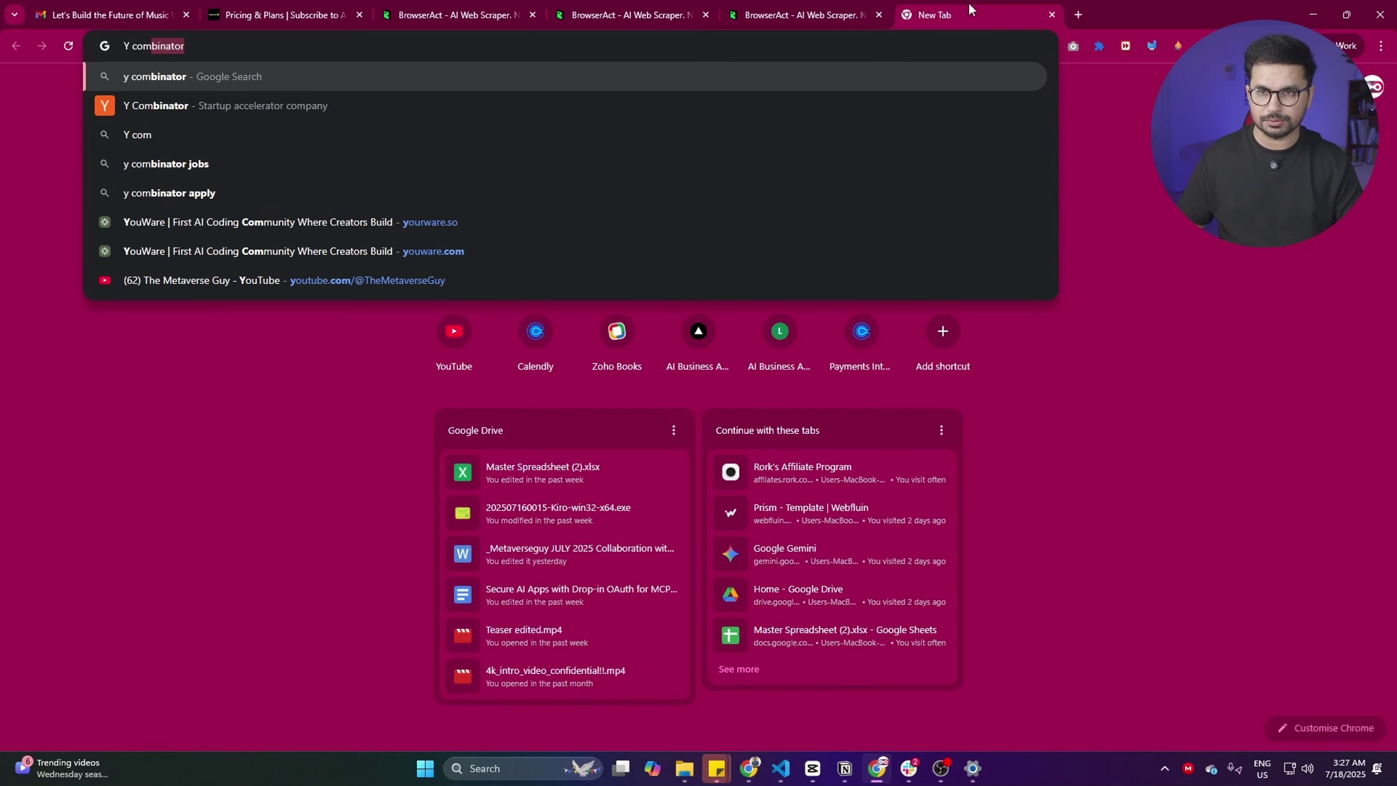
pyautogui.press('Return')
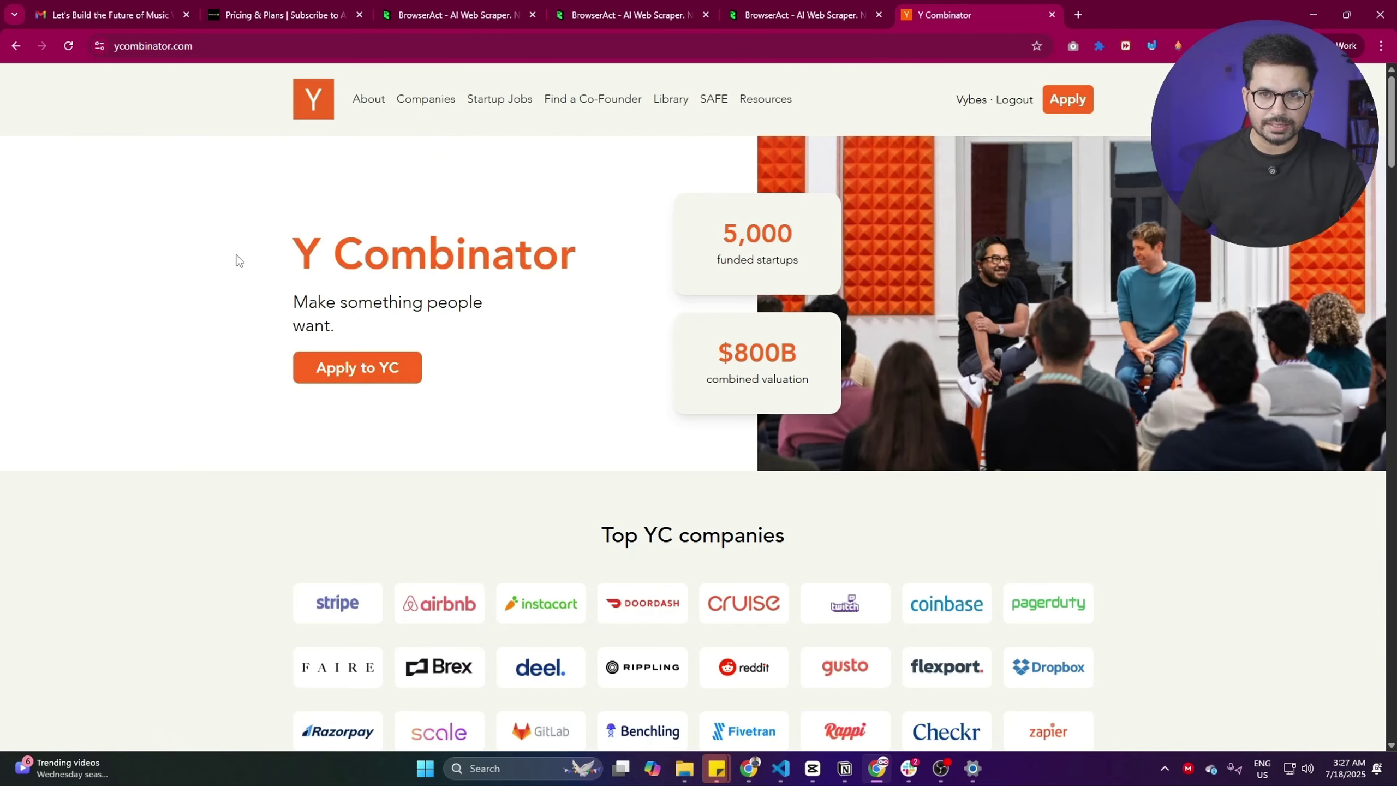
pyautogui.moveTo(436, 103)
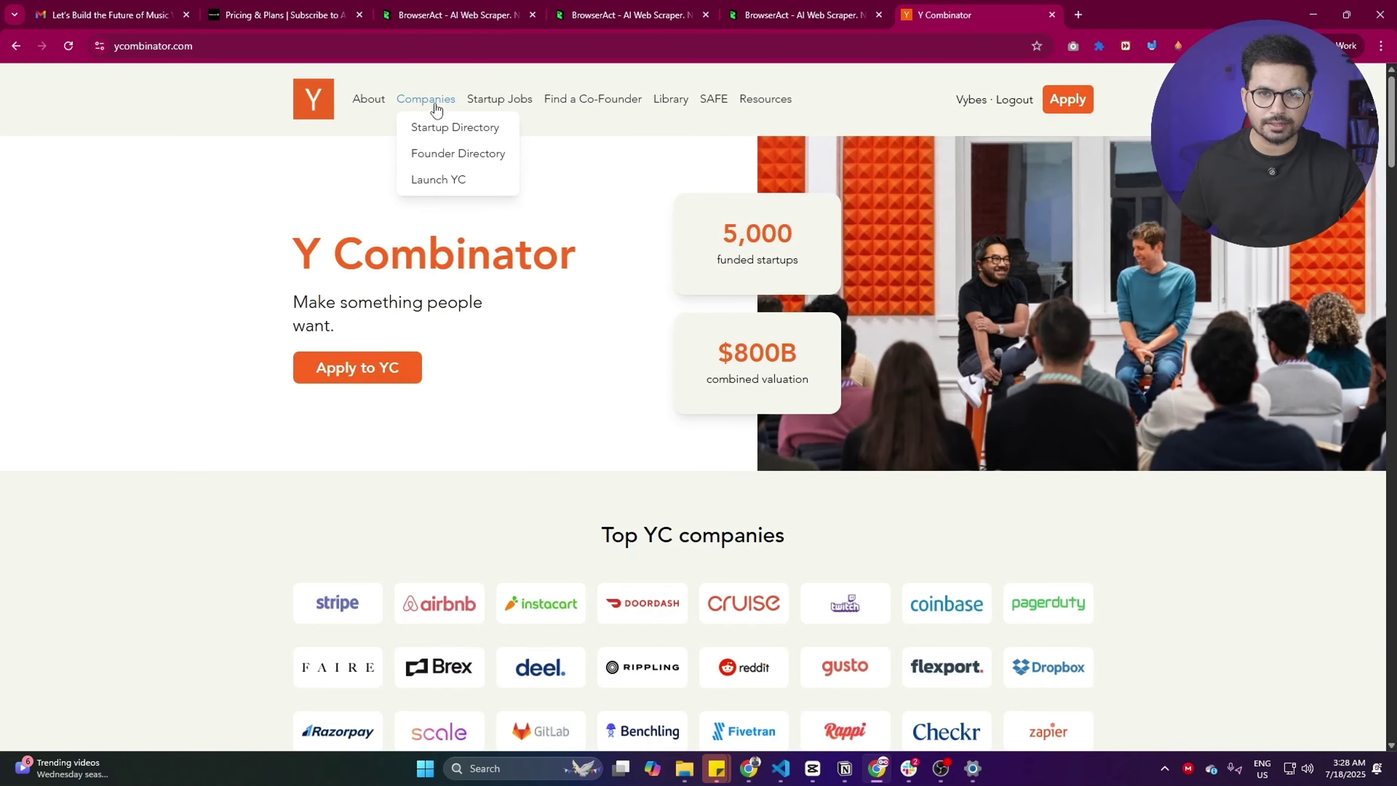
pyautogui.click(435, 132)
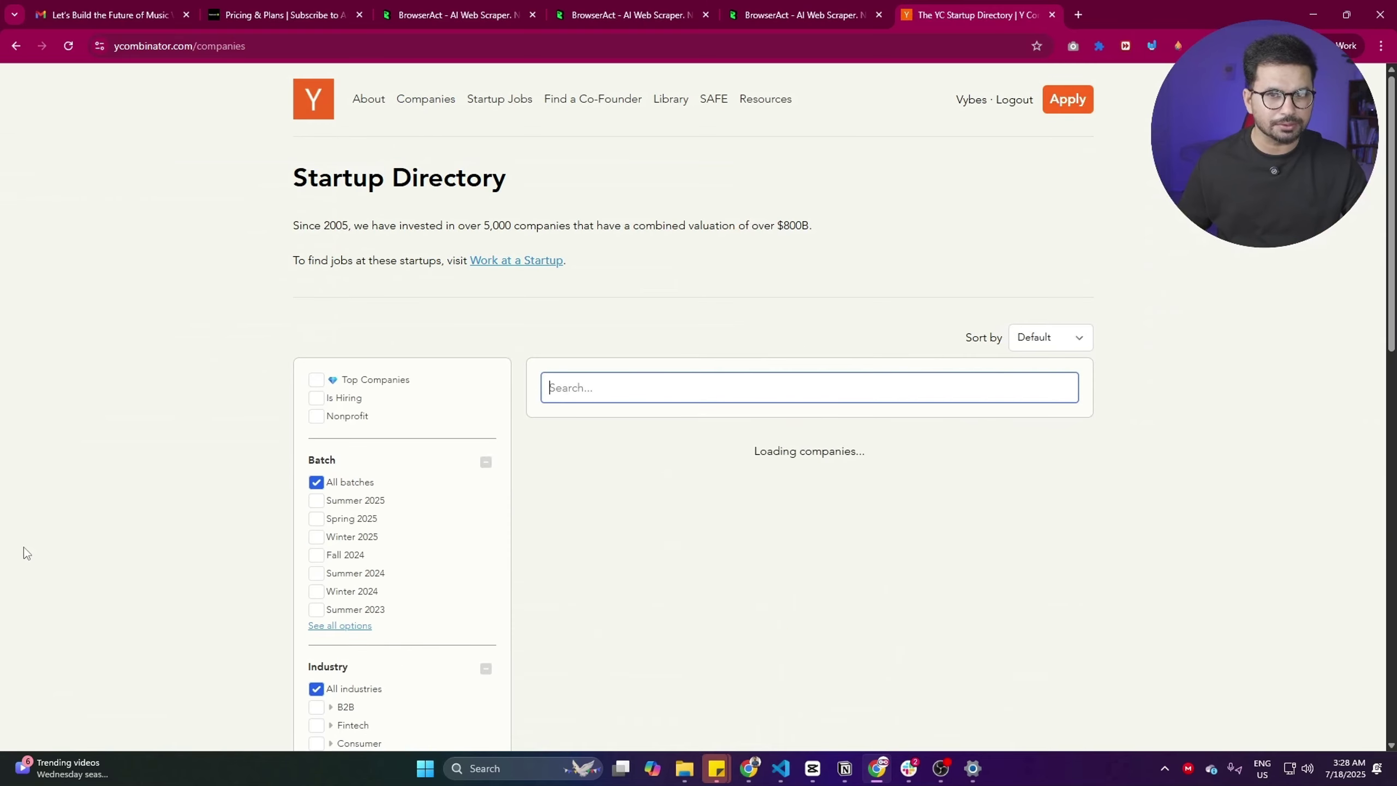
pyautogui.scroll(-2, 662, 575)
pyautogui.scroll(2, 665, 572)
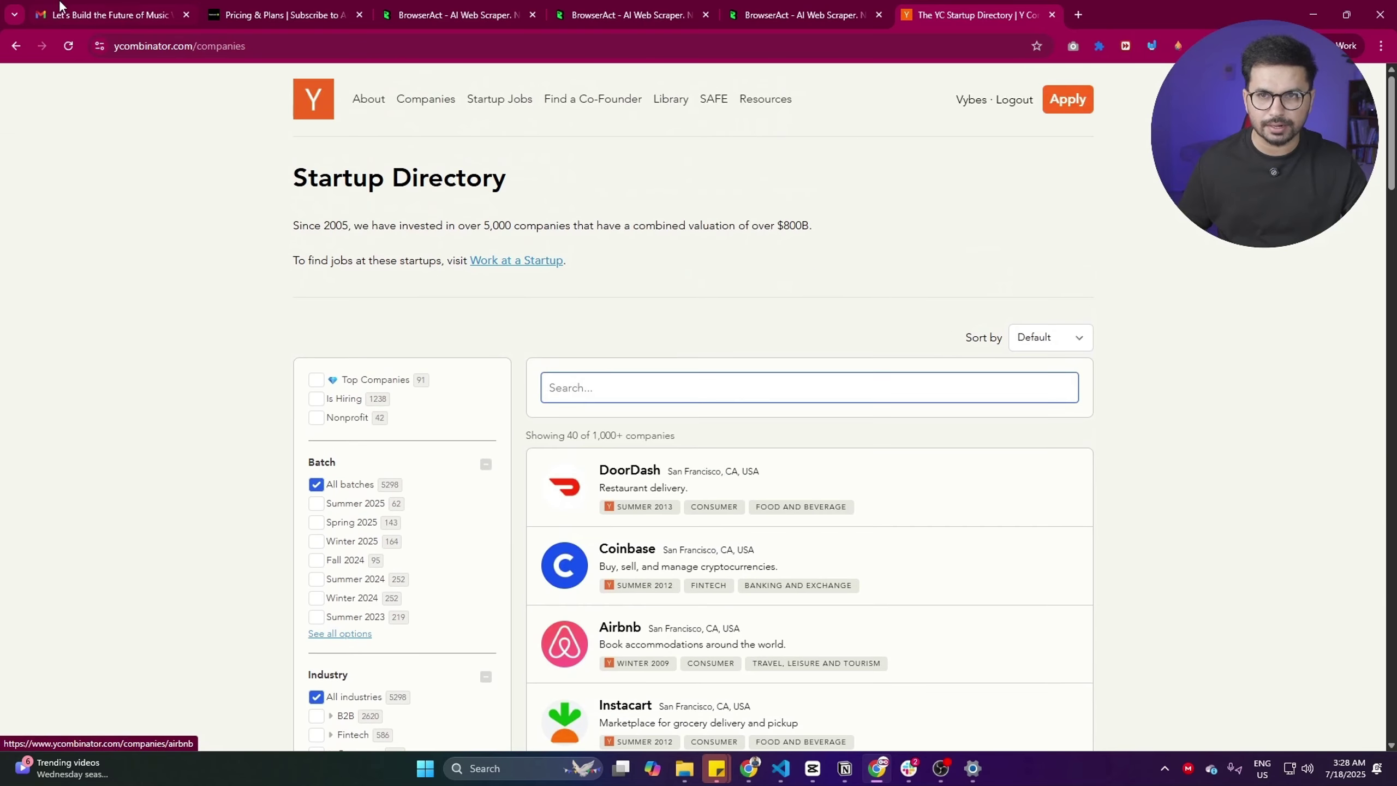
# - Copy the Startup Directory's URL into Web Scraping Agent's instructions
pyautogui.click(280, 46)
pyautogui.rightClick(280, 48)
pyautogui.click(355, 182)
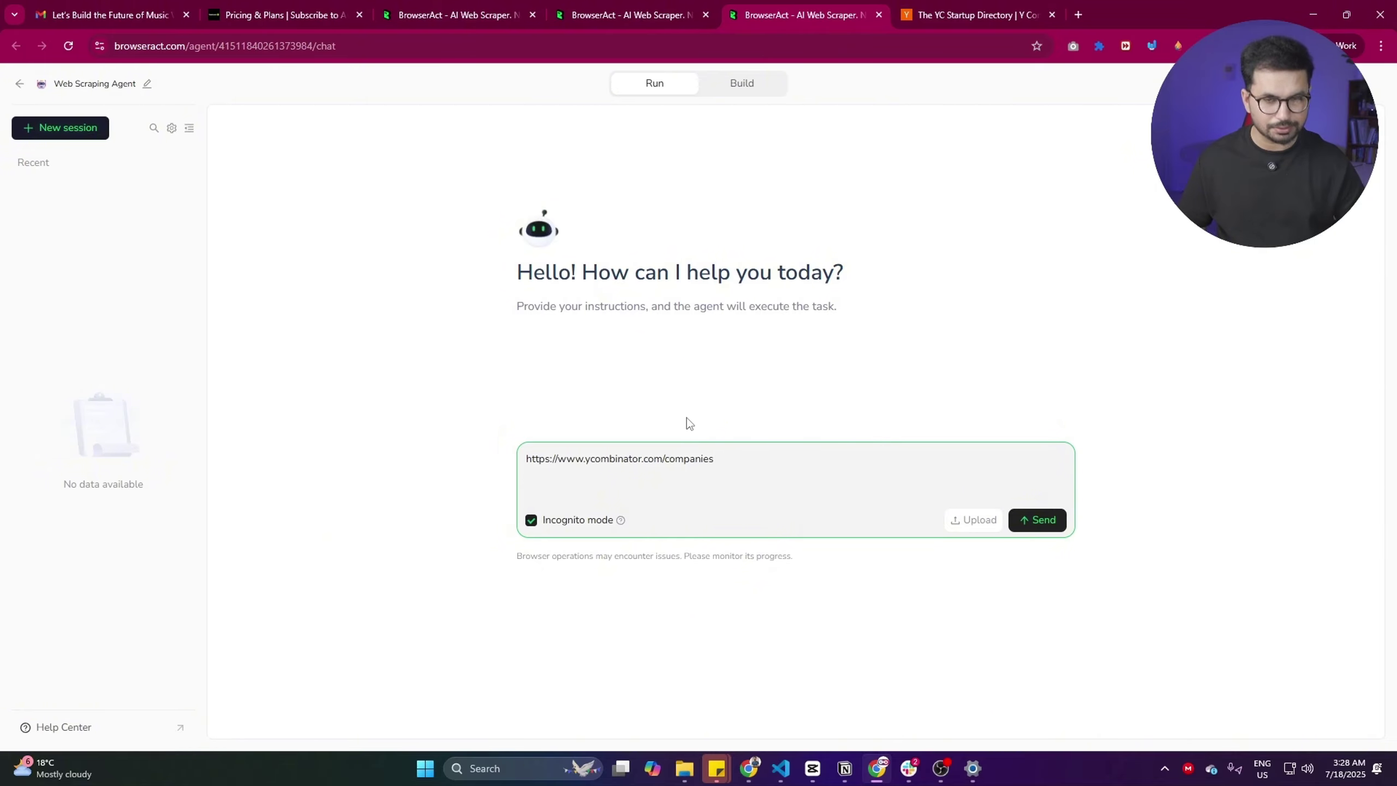
pyautogui.hotkey('shift', 'Return')
pyautogui.press('Up')
pyautogui.write('Please shortlist all of the Compan')
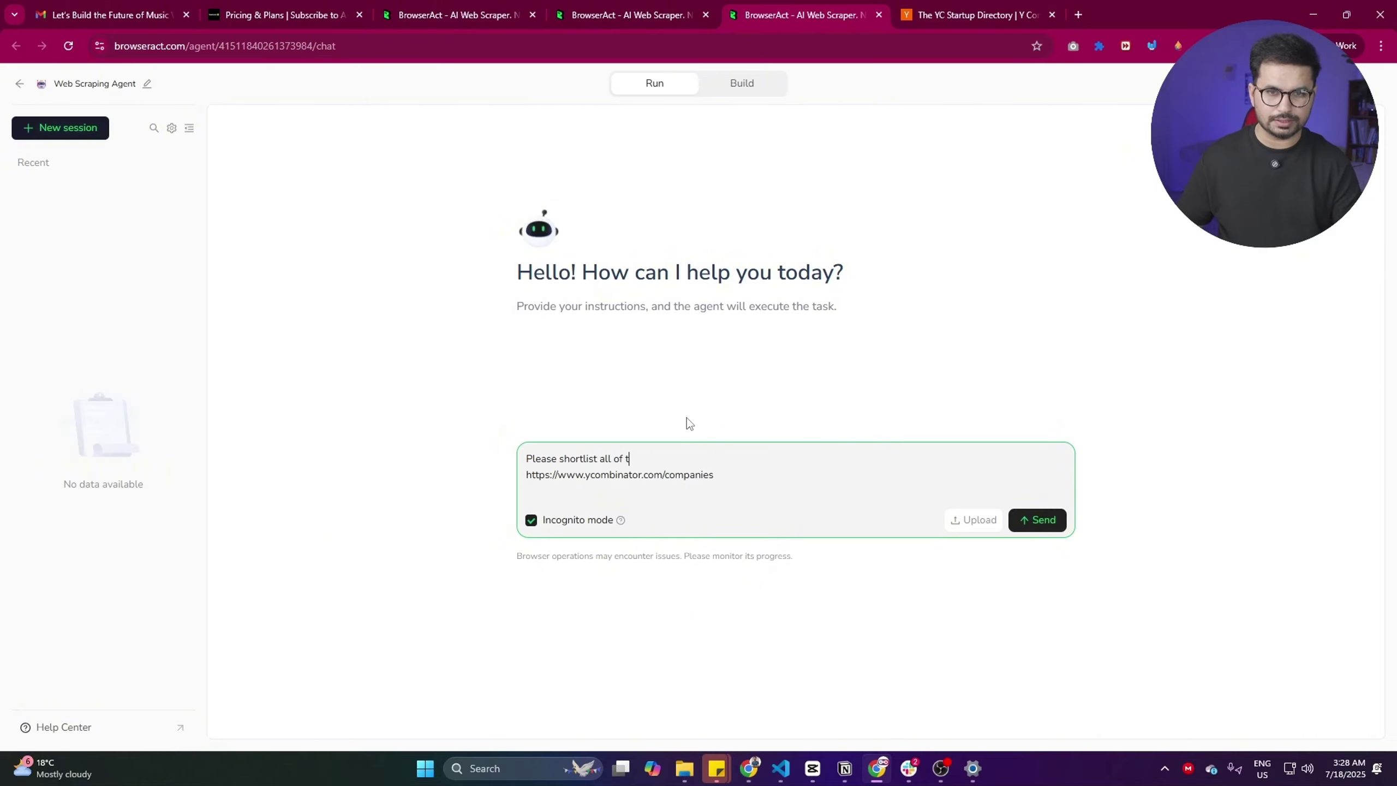
pyautogui.write('ies from this link which are hiring, creat')
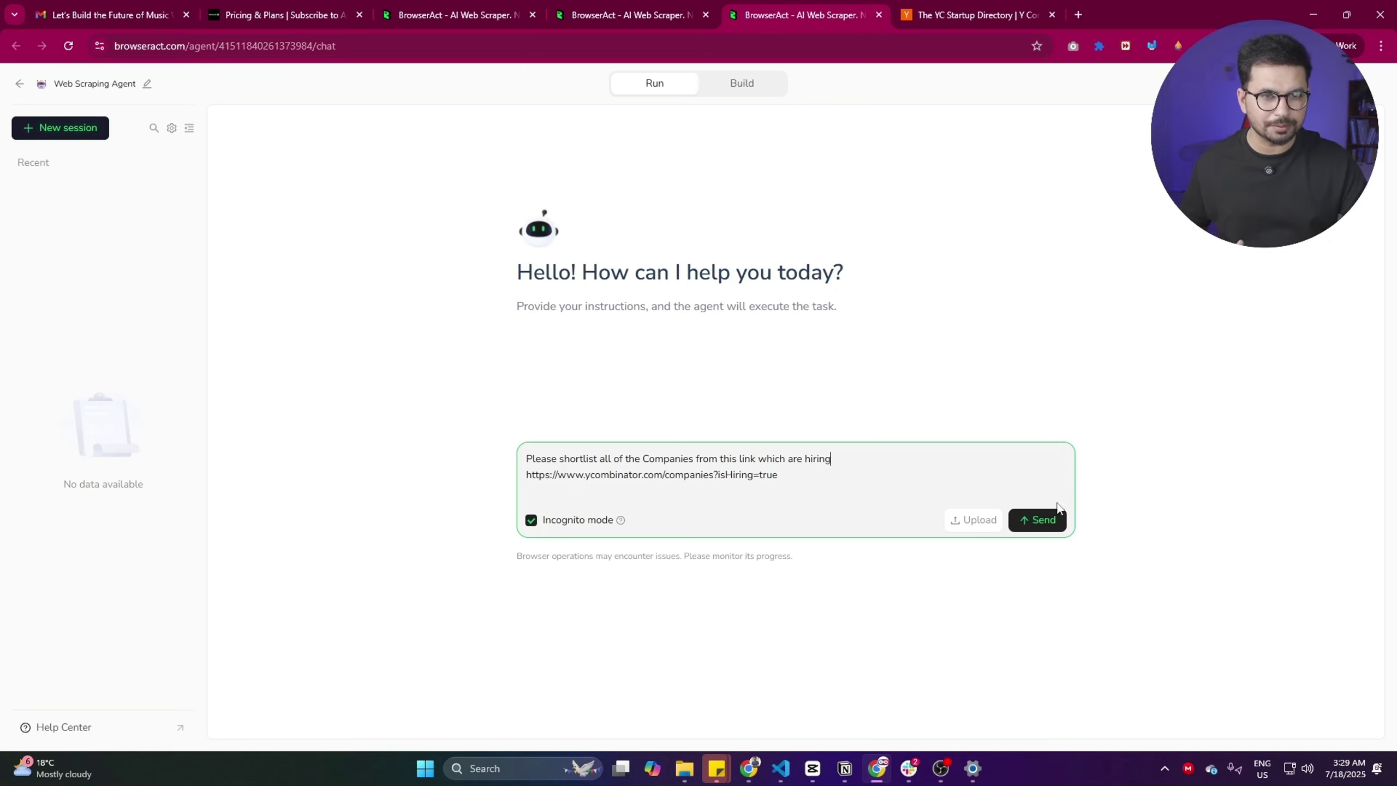
pyautogui.click(1048, 517)
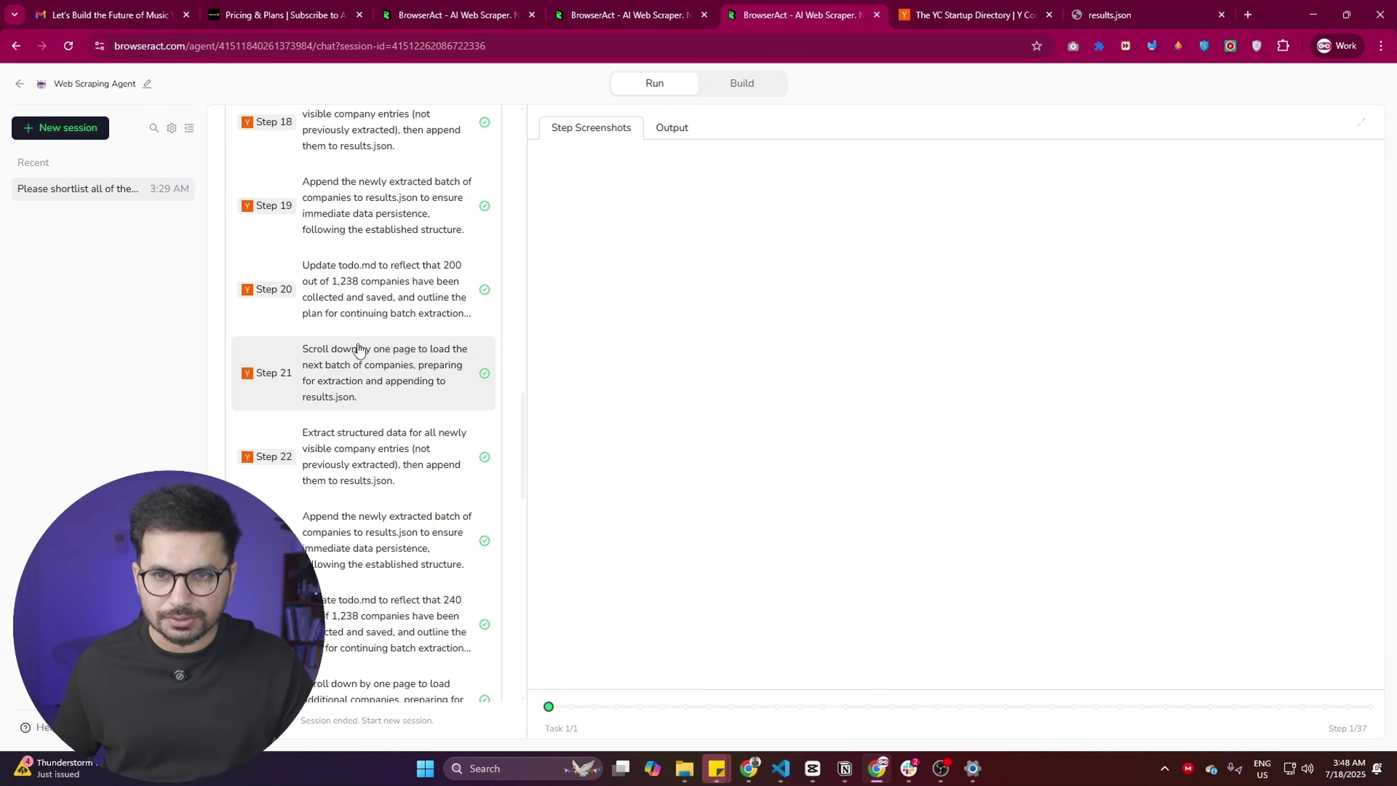
# - Review the list of steps the agent executed in the finished session
pyautogui.scroll(-5, 358, 350)
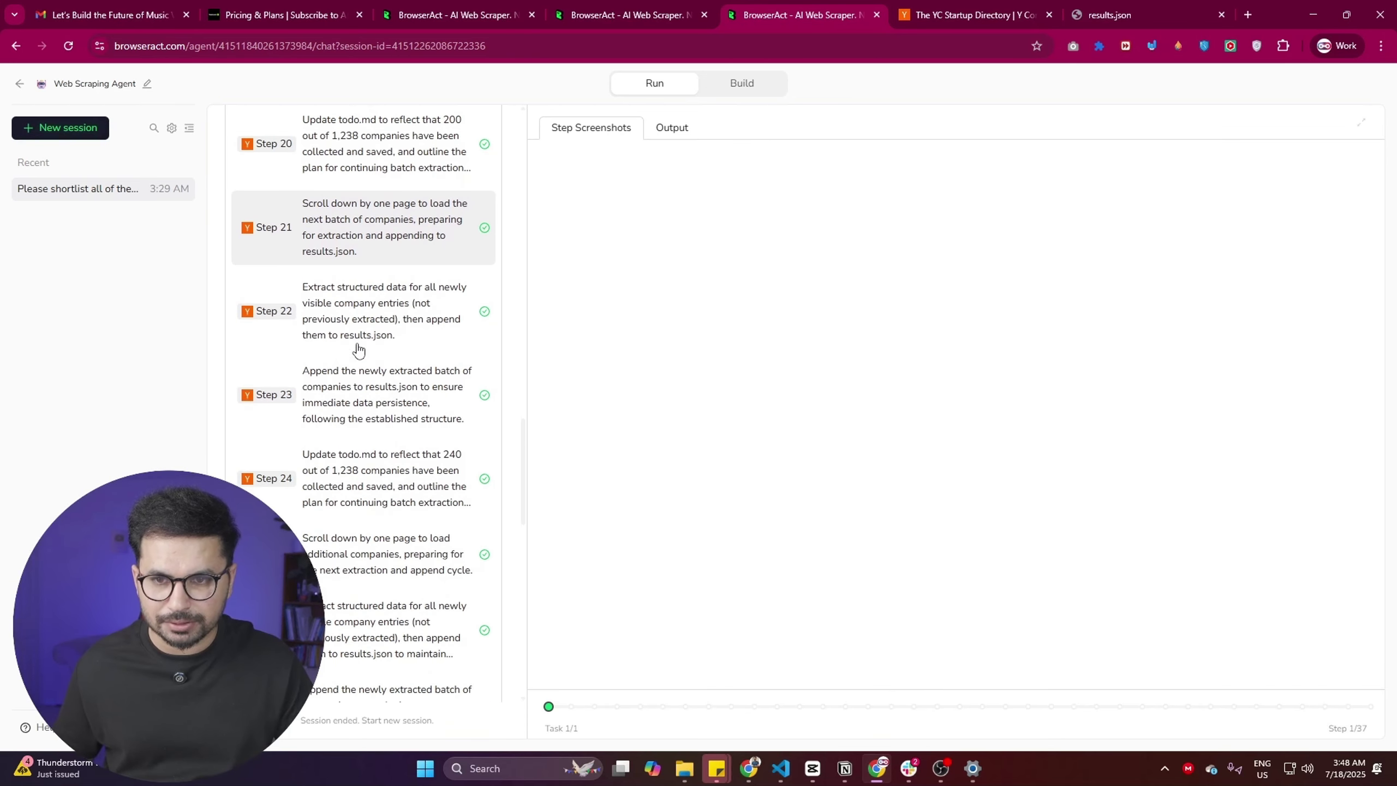
pyautogui.scroll(-1, 355, 324)
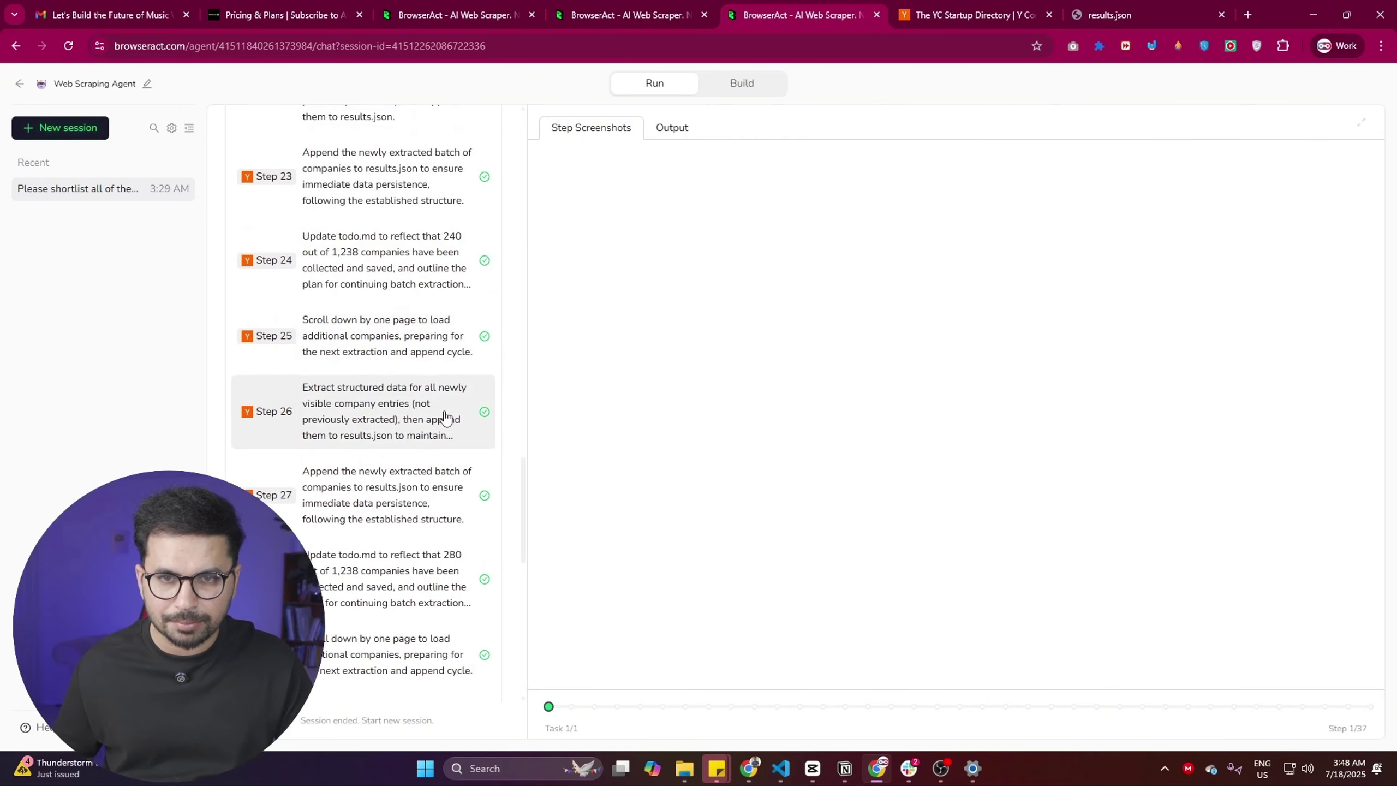
pyautogui.scroll(-5, 441, 410)
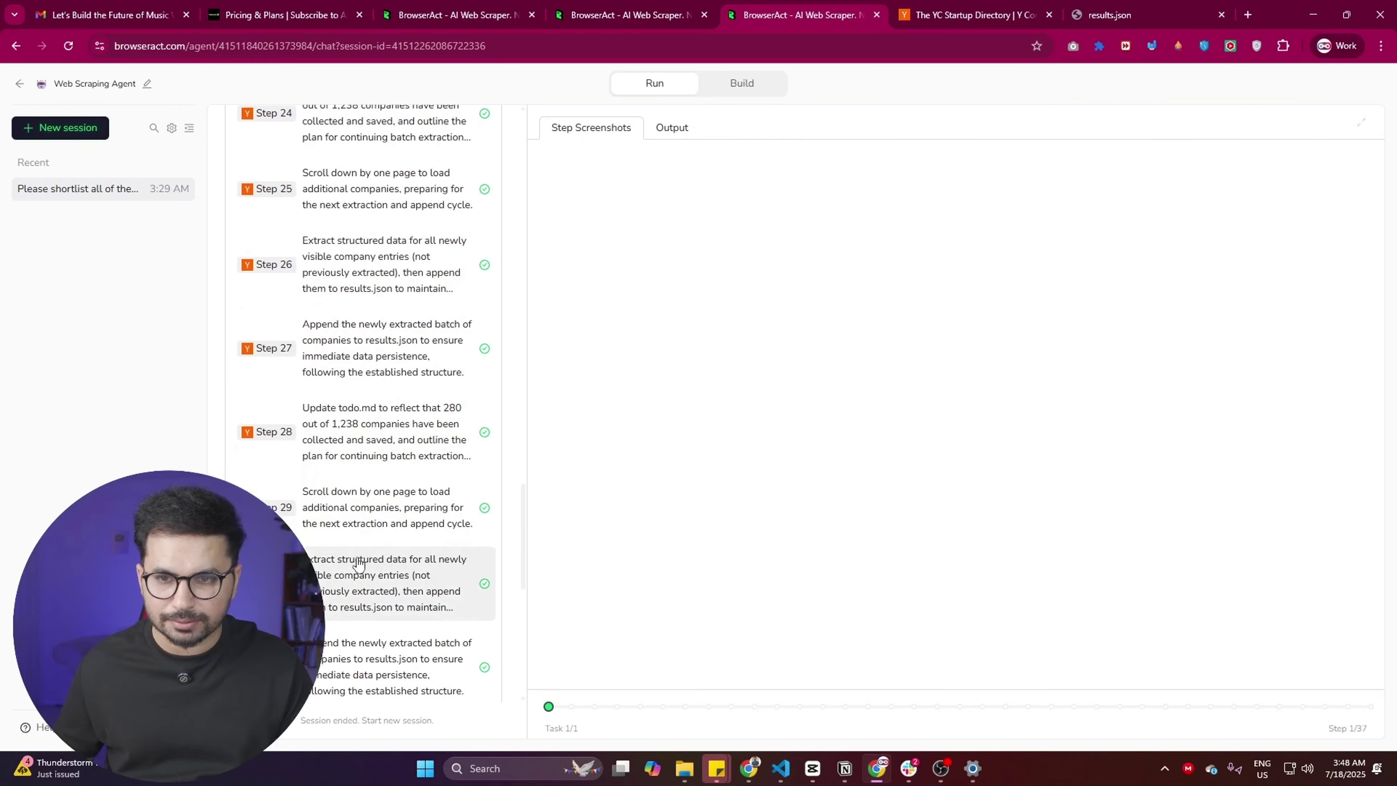
pyautogui.scroll(20, 346, 636)
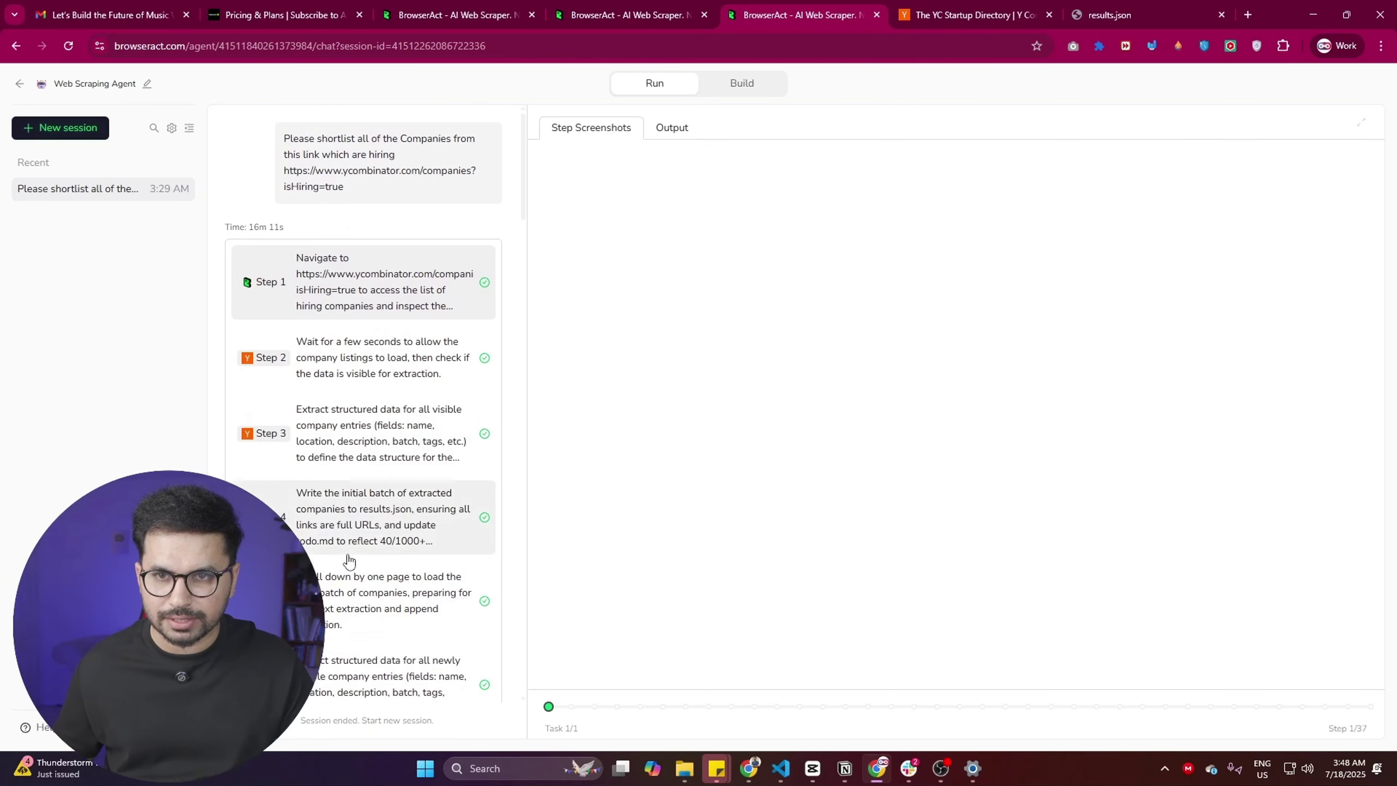
# - Browse the screenshots of the agent's run from step 2 through step 14
pyautogui.click(344, 357)
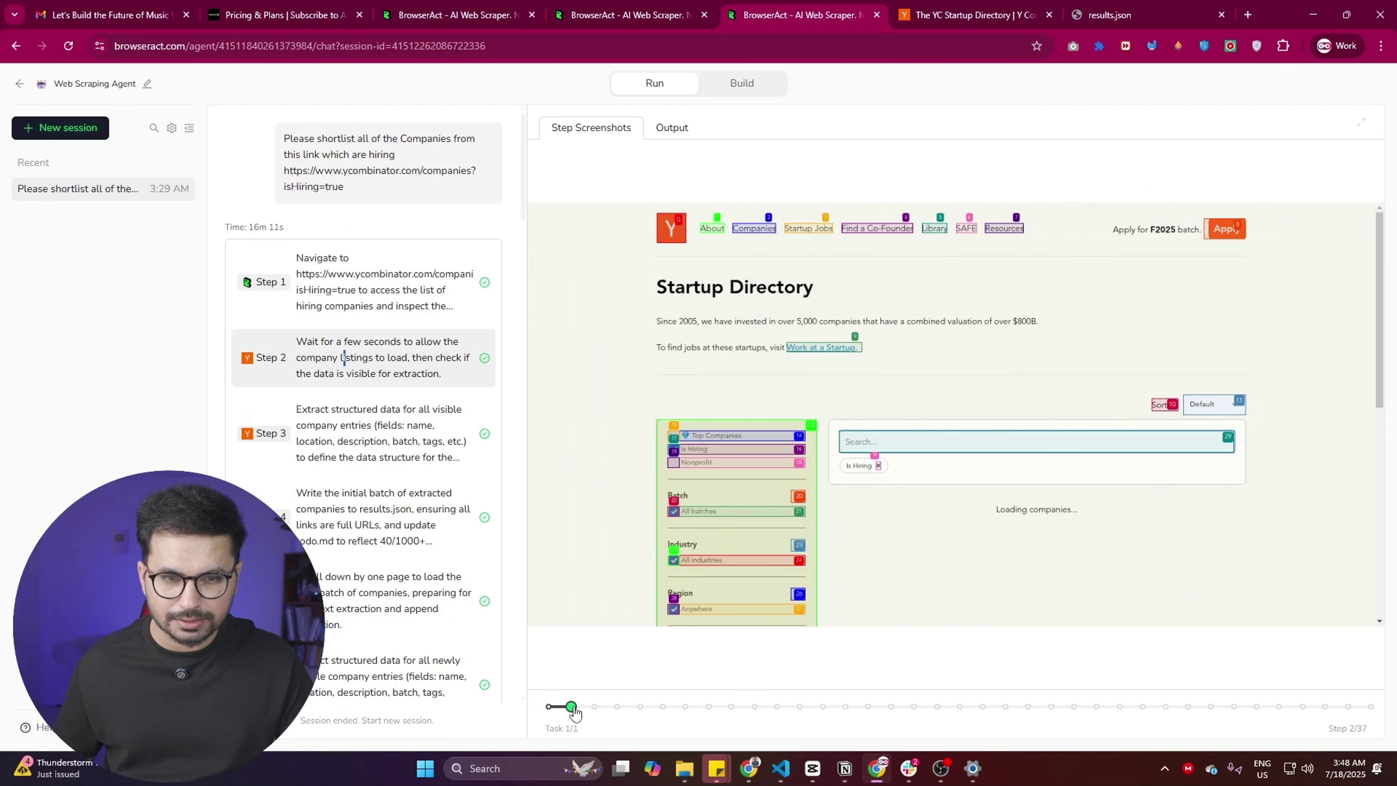
pyautogui.click(595, 708)
pyautogui.click(617, 706)
pyautogui.click(640, 706)
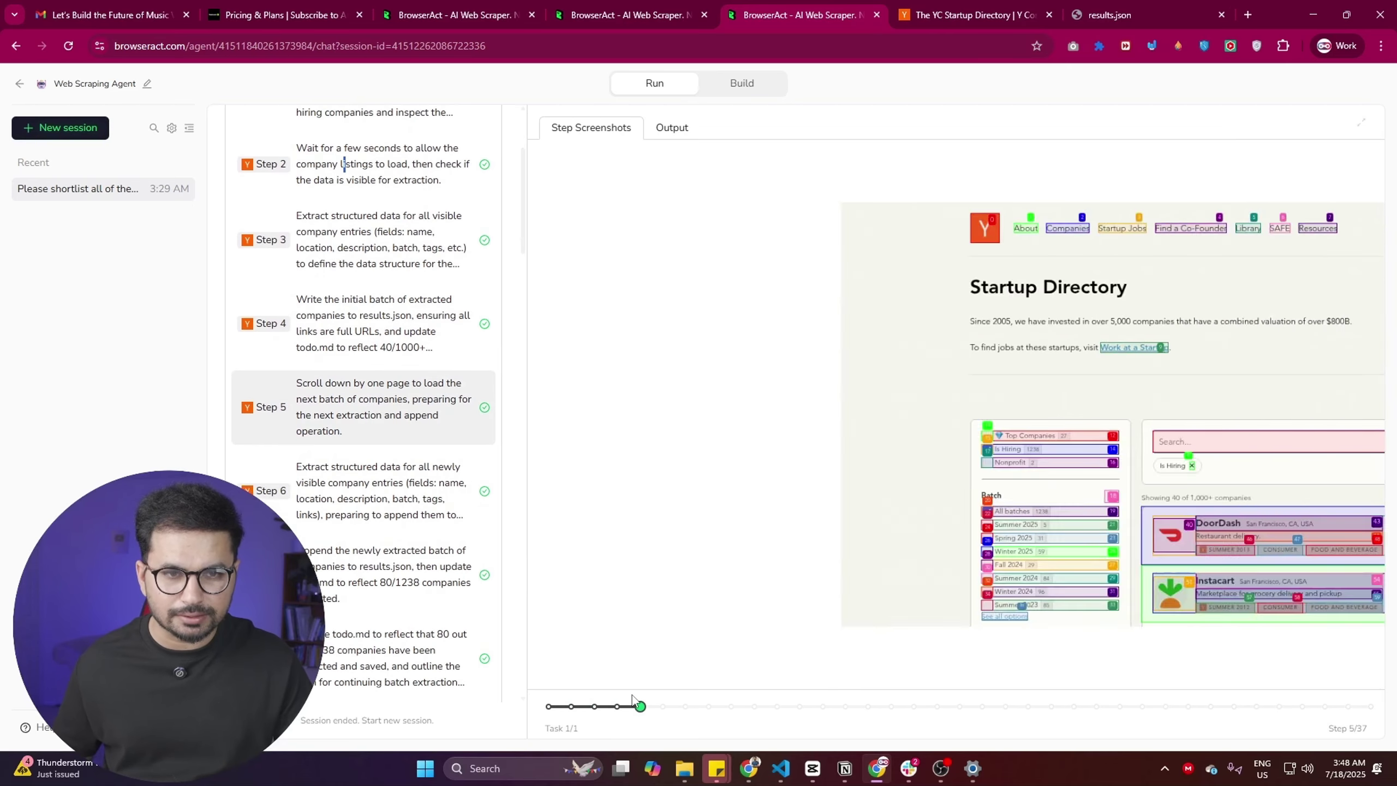
pyautogui.click(662, 707)
pyautogui.click(731, 707)
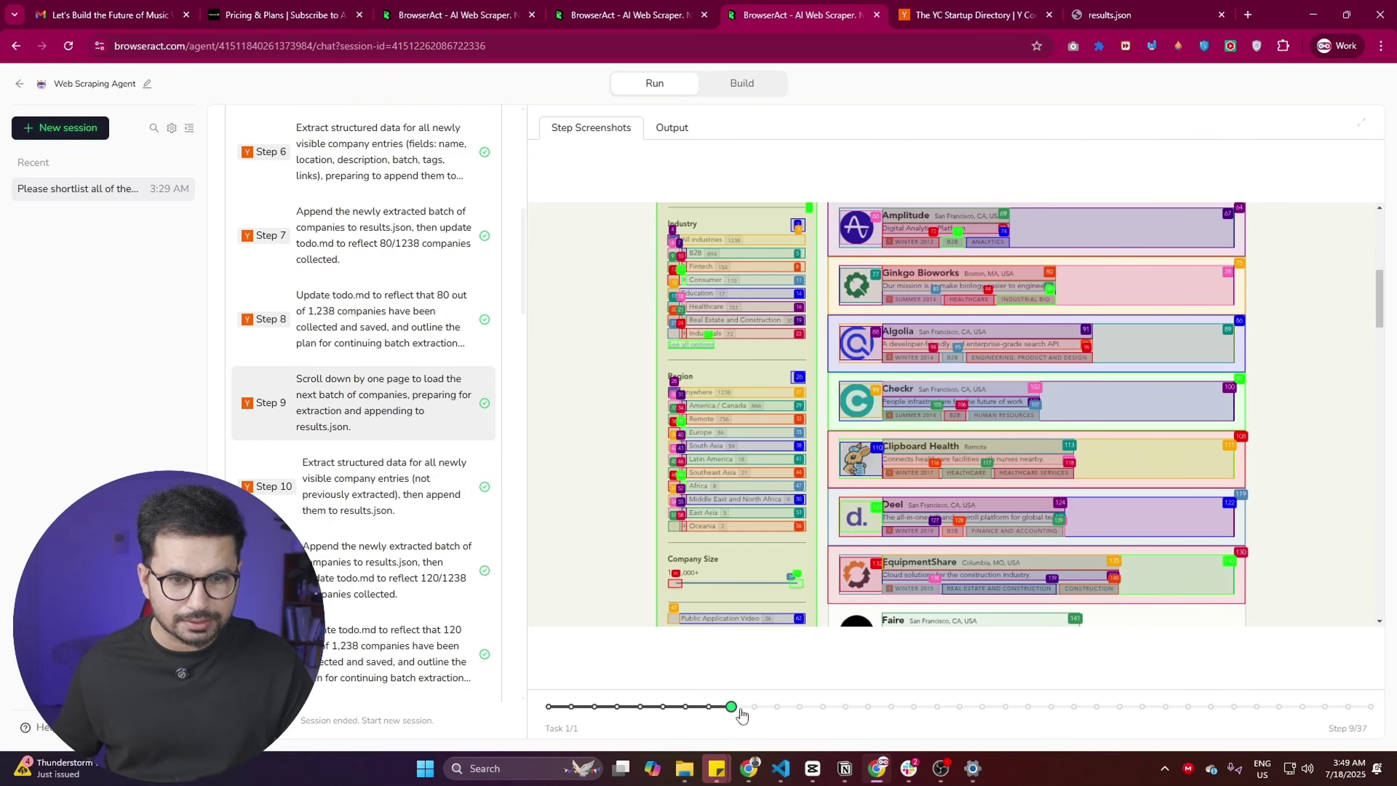
pyautogui.click(754, 707)
pyautogui.click(823, 707)
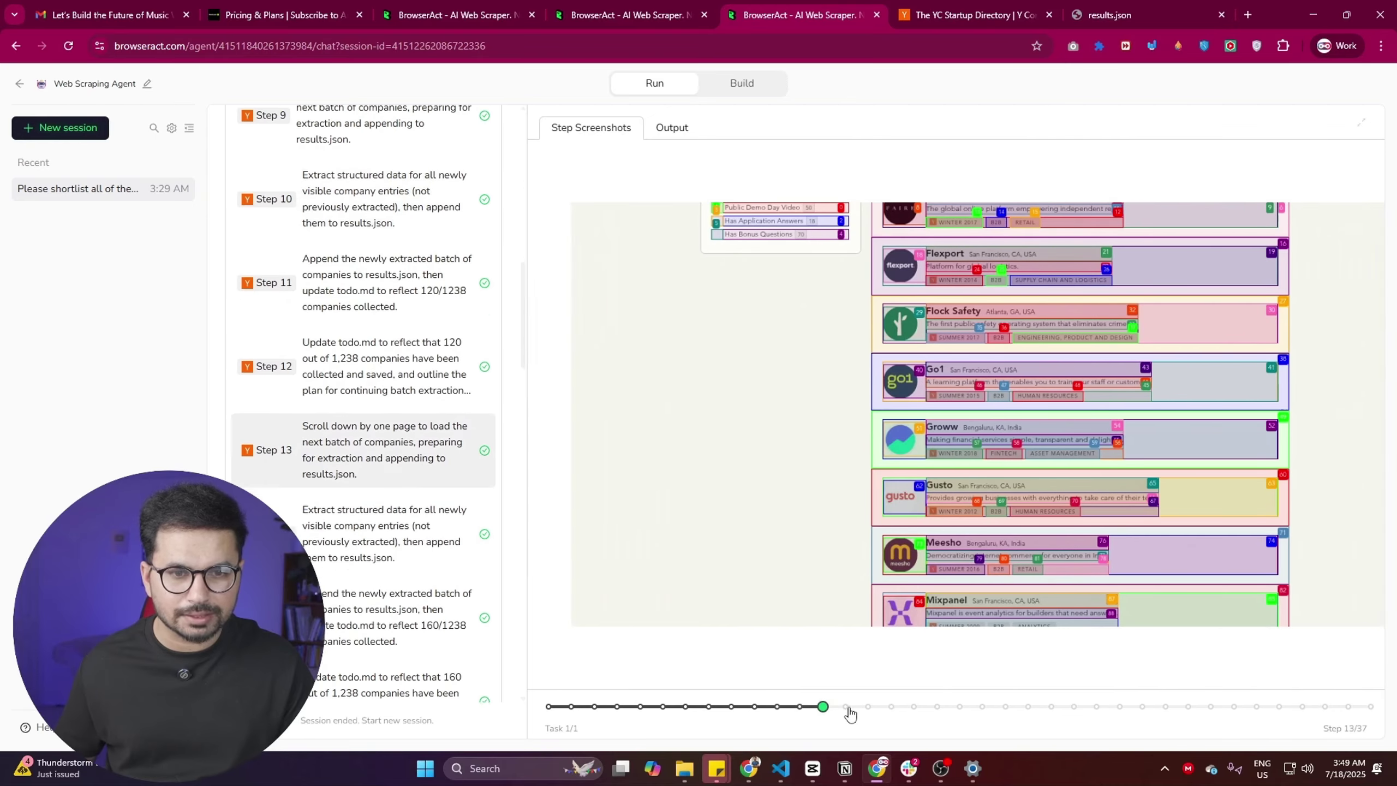
pyautogui.click(845, 707)
# - Switch to the downloaded results.json and examine the product entries scraped from Amazon
pyautogui.click(1109, 14)
pyautogui.middleClick(985, 344)
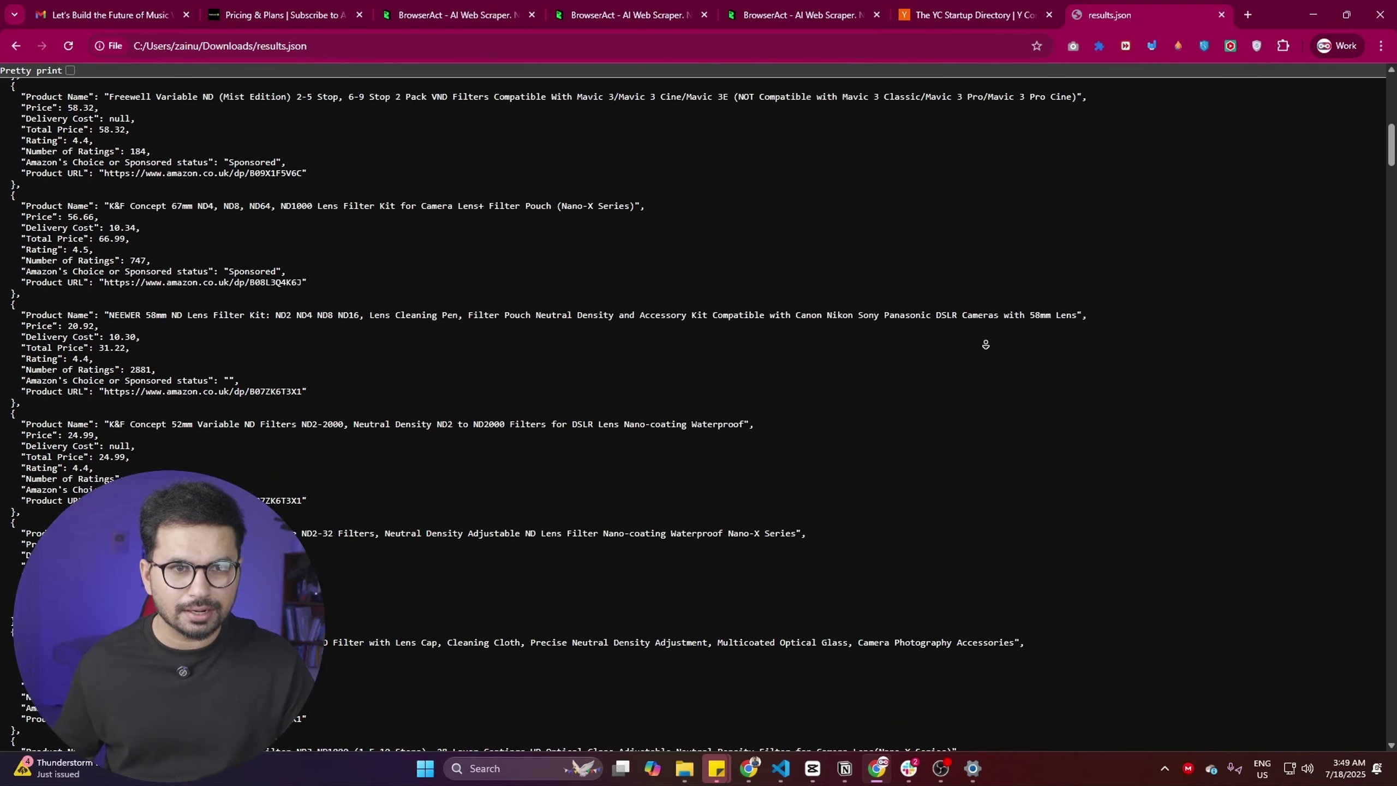
pyautogui.middleClick(998, 264)
pyautogui.scroll(-15, 950, 397)
pyautogui.scroll(-10, 961, 268)
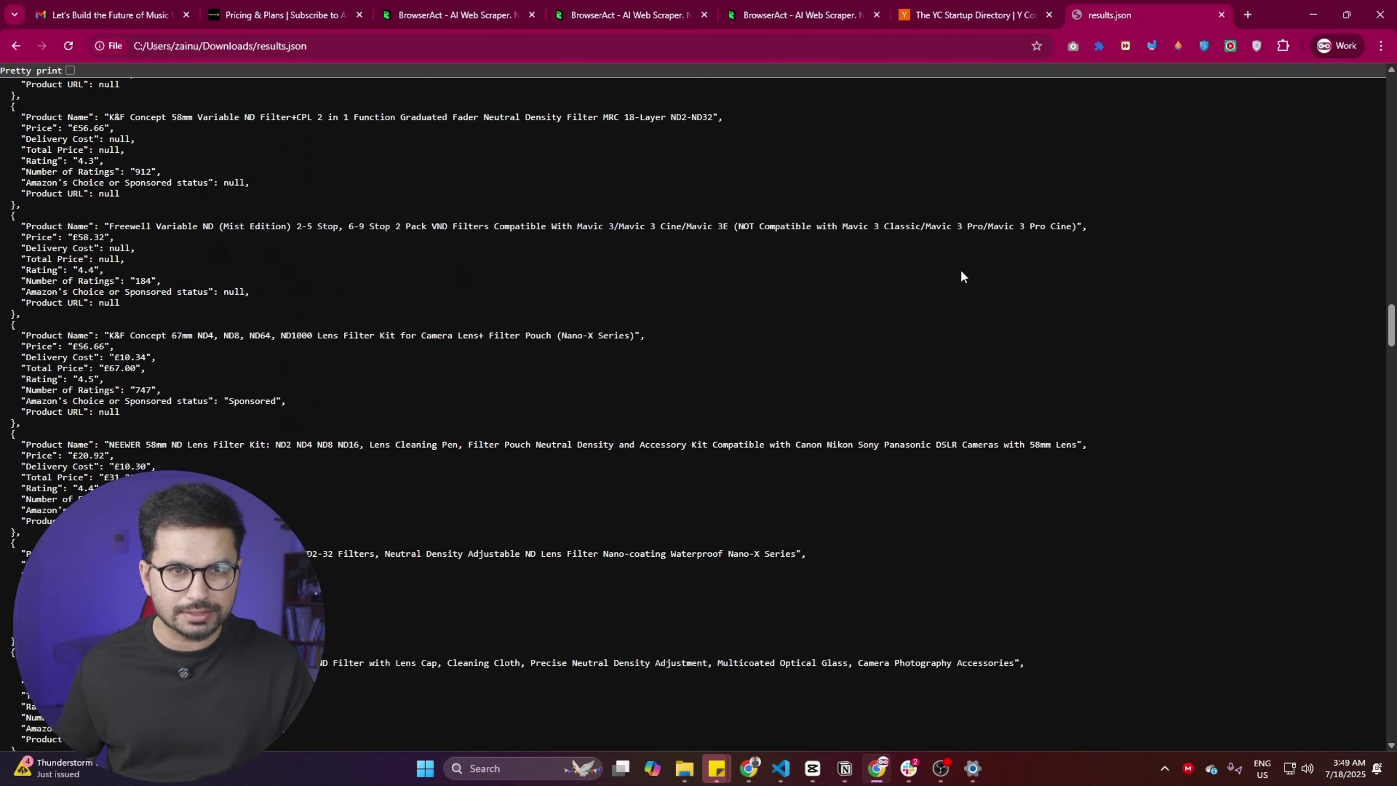
pyautogui.scroll(-5, 600, 263)
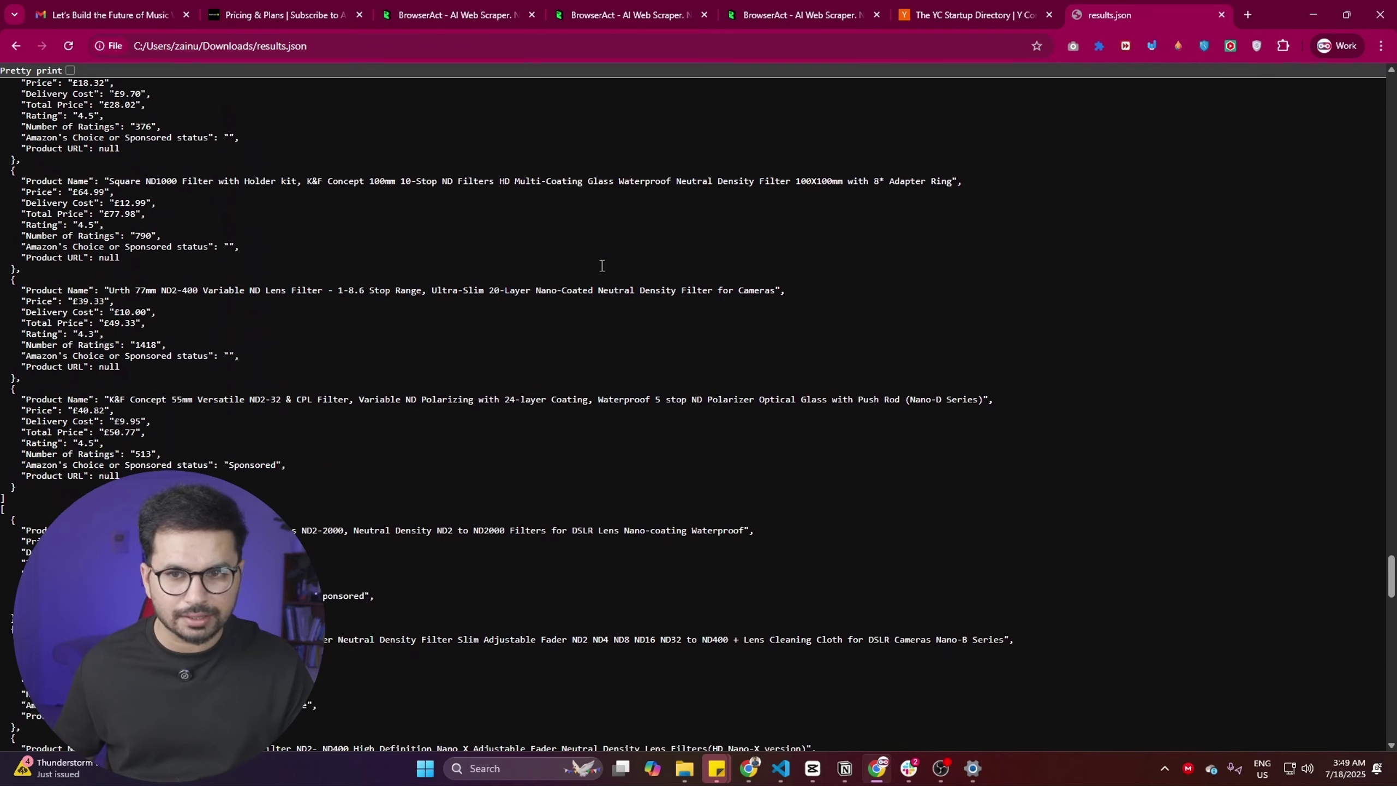
pyautogui.scroll(-15, 380, 369)
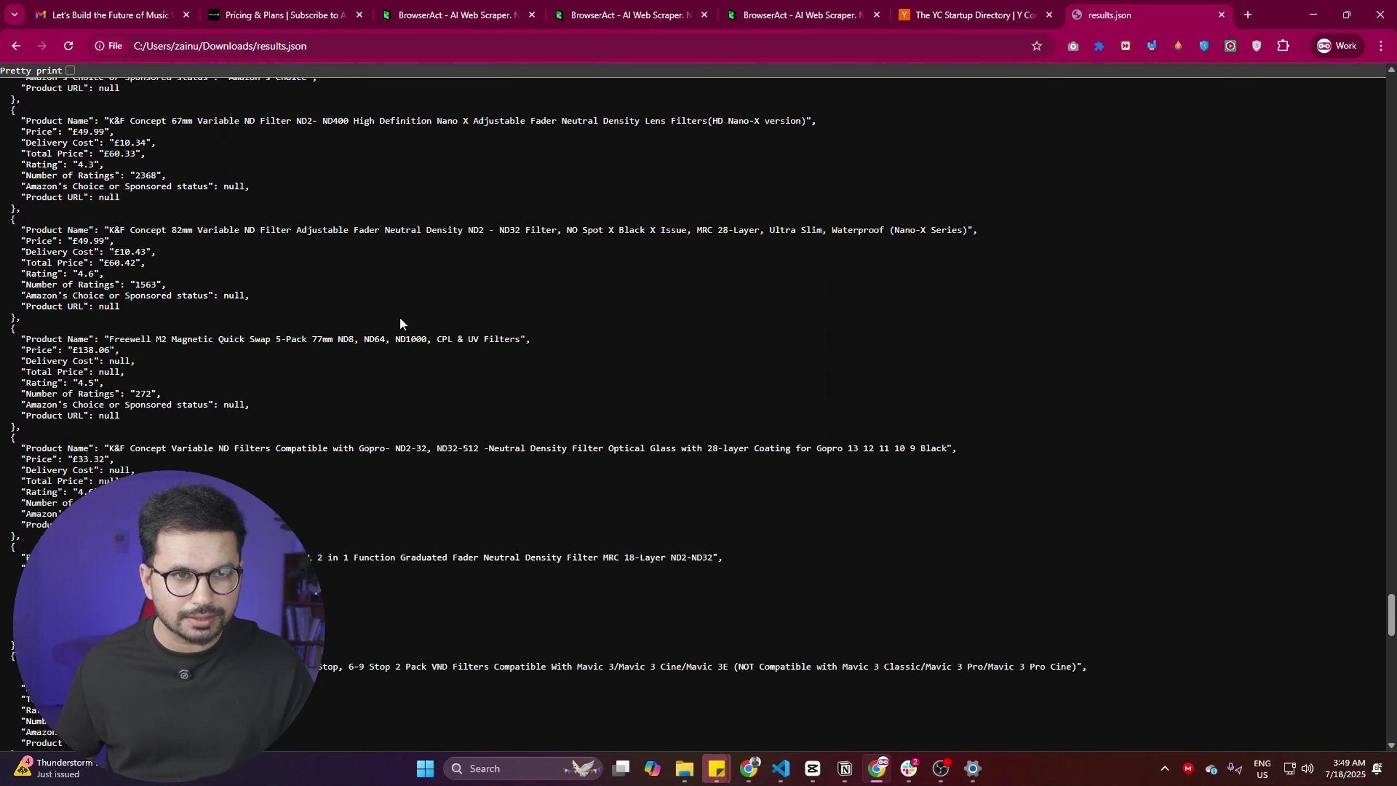
pyautogui.middleClick(693, 332)
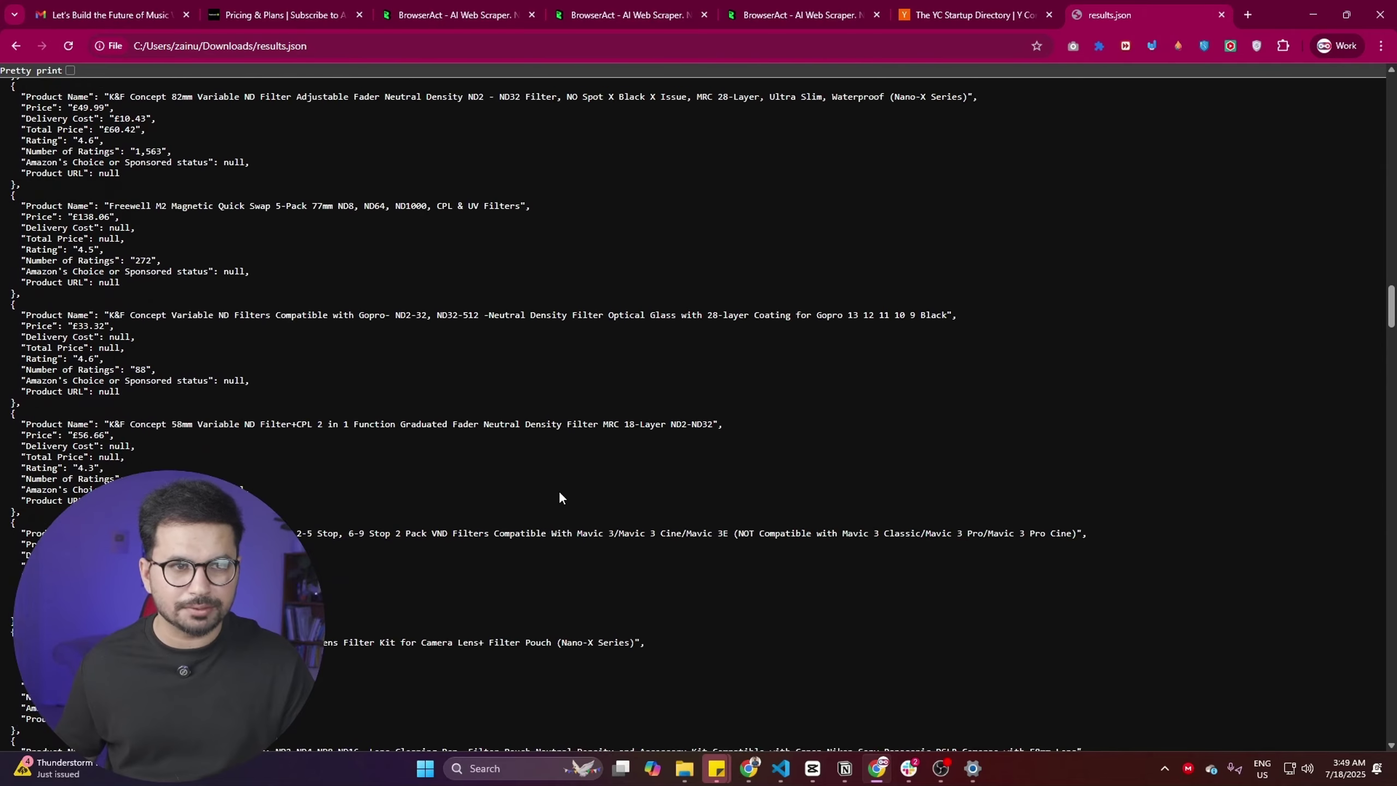
pyautogui.scroll(10, 567, 498)
pyautogui.scroll(-10, 570, 503)
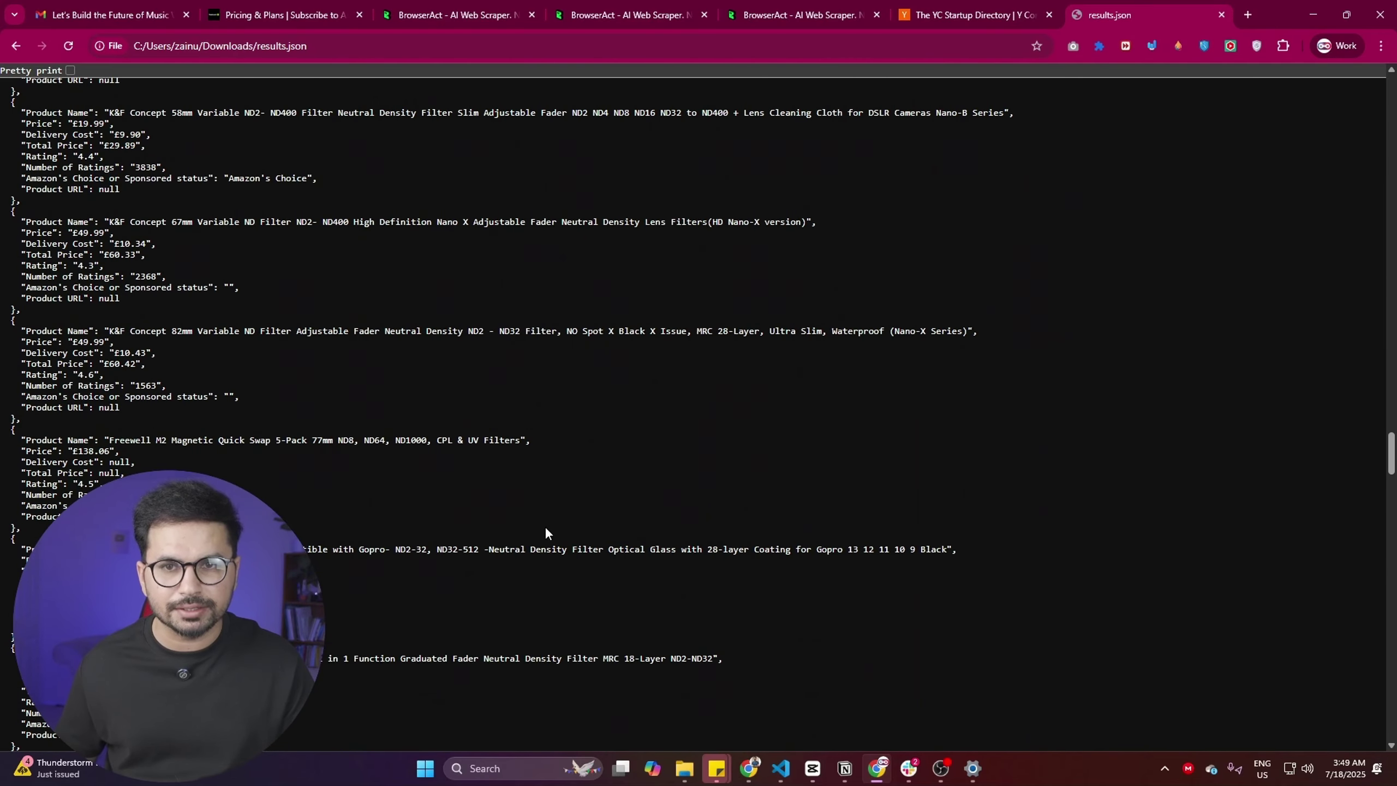
pyautogui.scroll(-10, 687, 481)
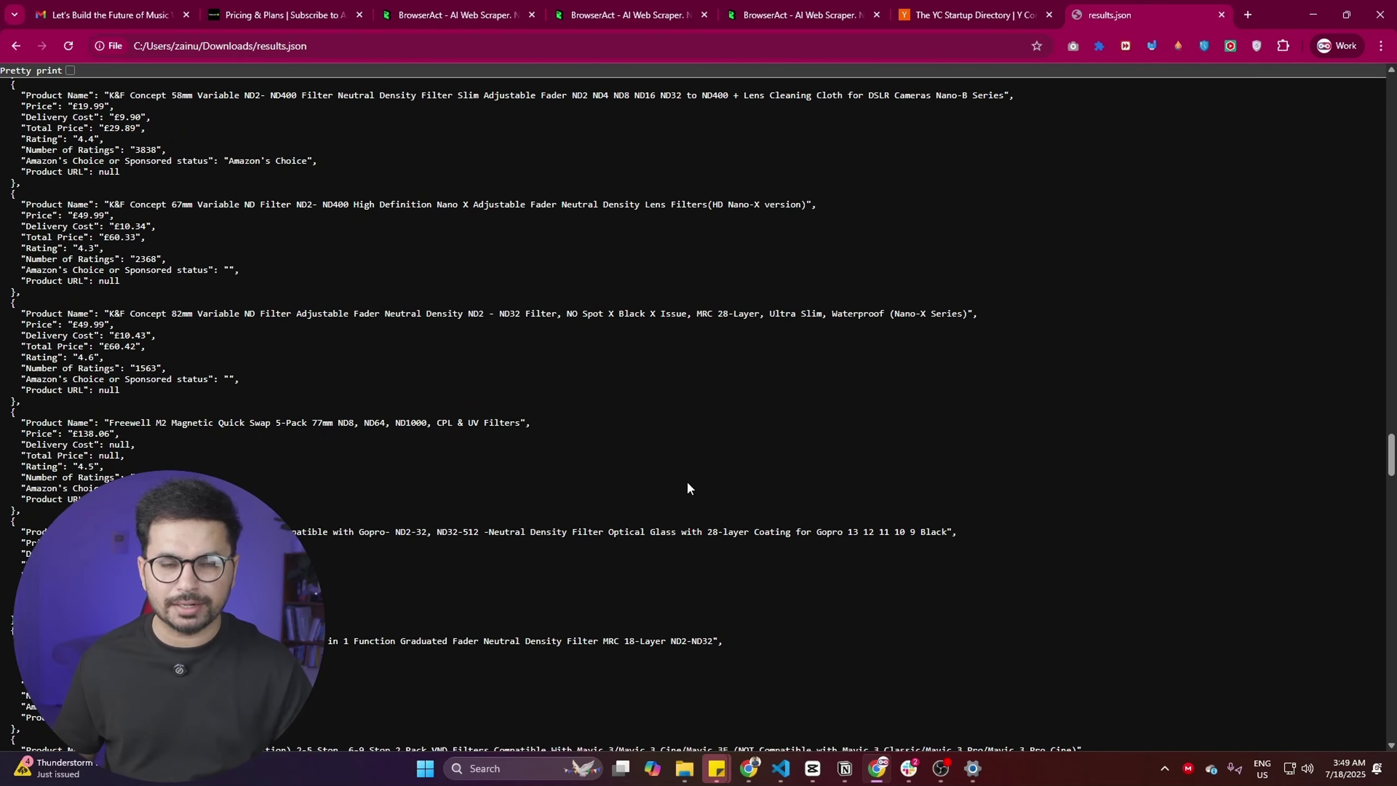